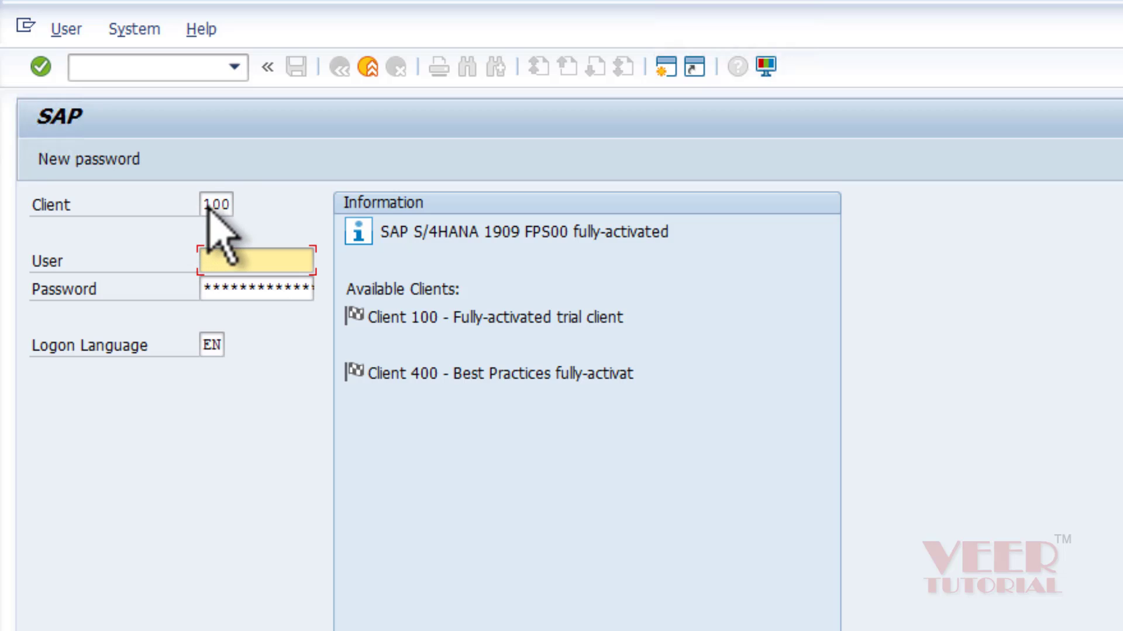
# Open the logon screen for the s4hana connection in SAP Logon 740, client 100.
pyautogui.click(212, 204)
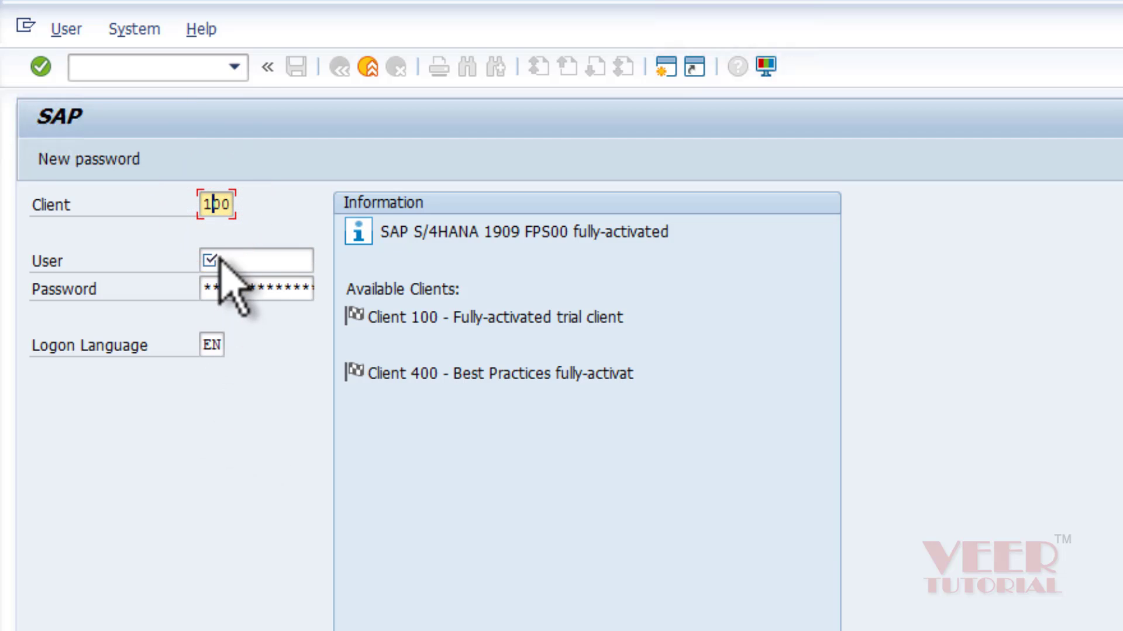
pyautogui.click(238, 211)
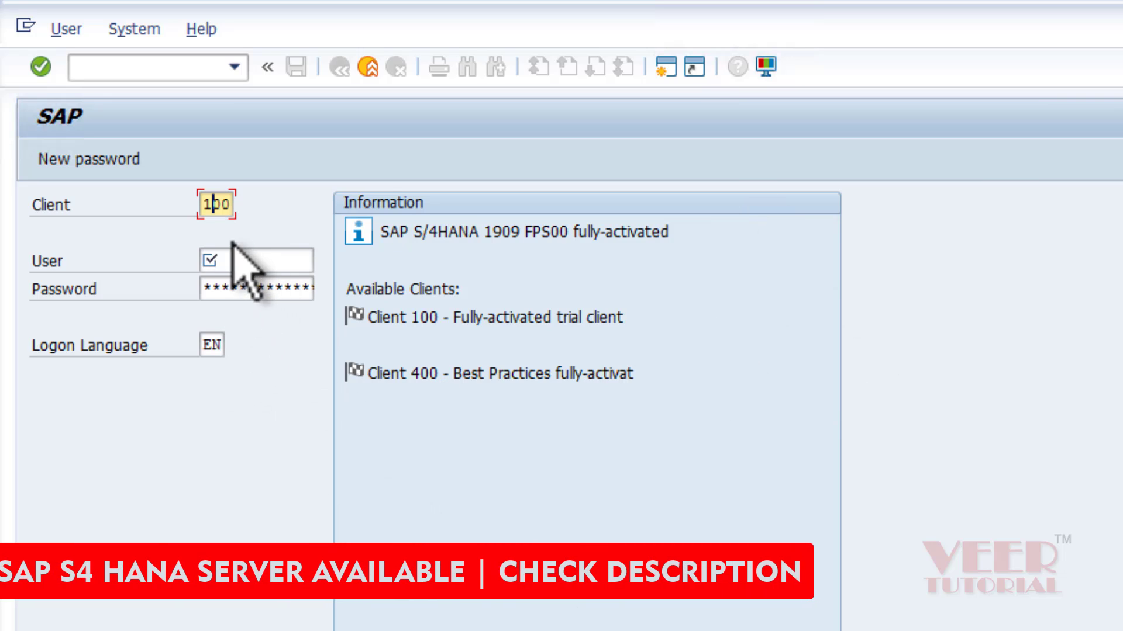
pyautogui.click(205, 204)
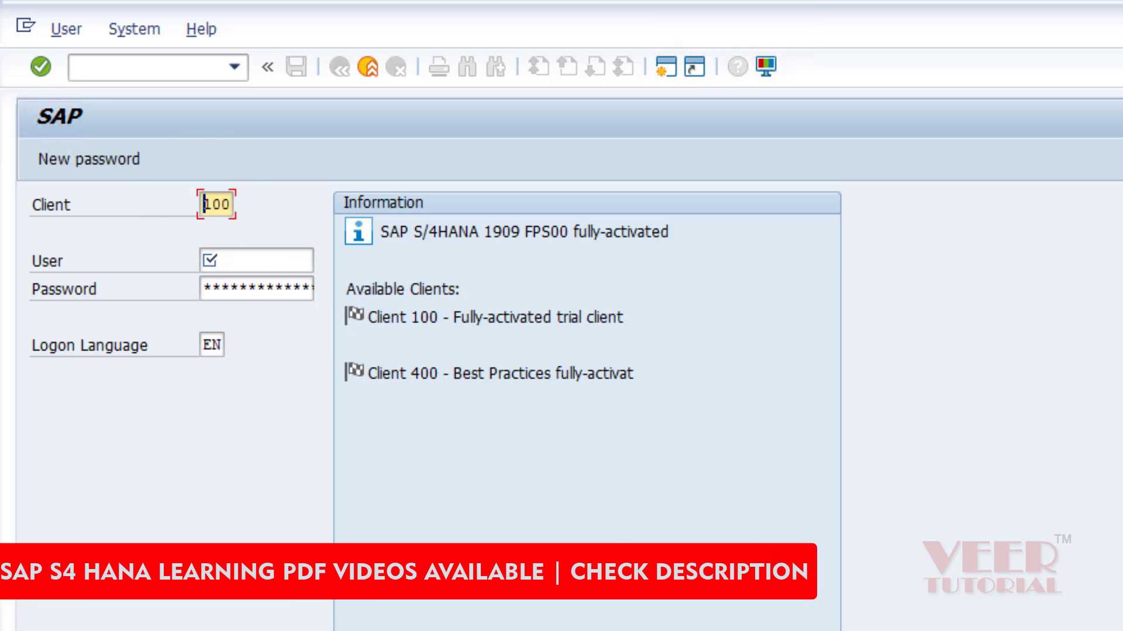
pyautogui.hotkey('alt', 'Tab')
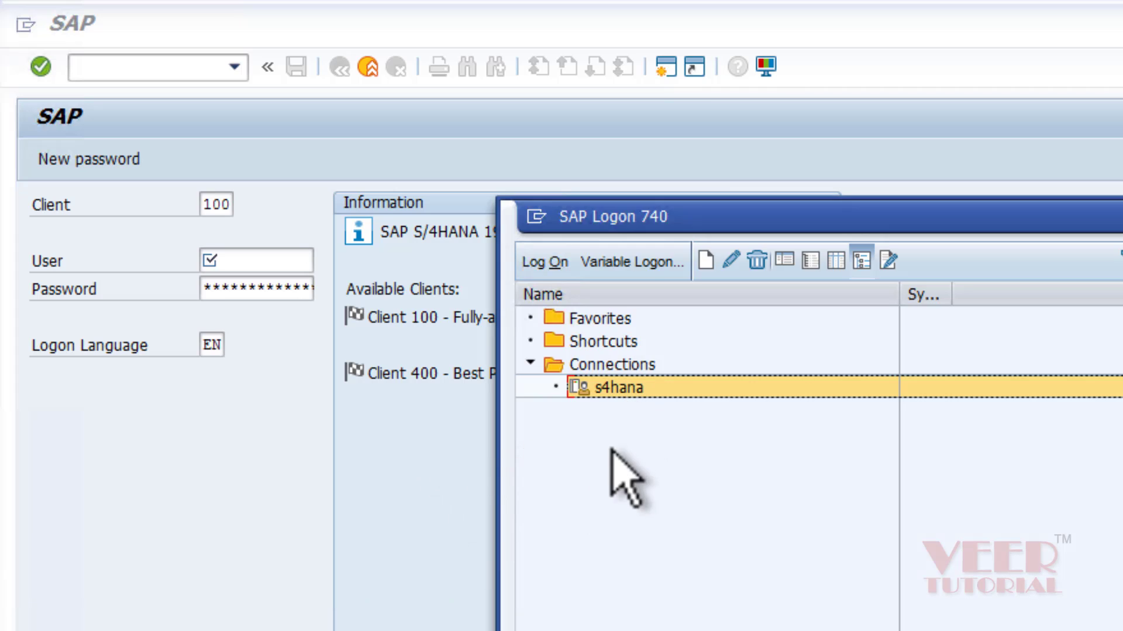
pyautogui.doubleClick(608, 393)
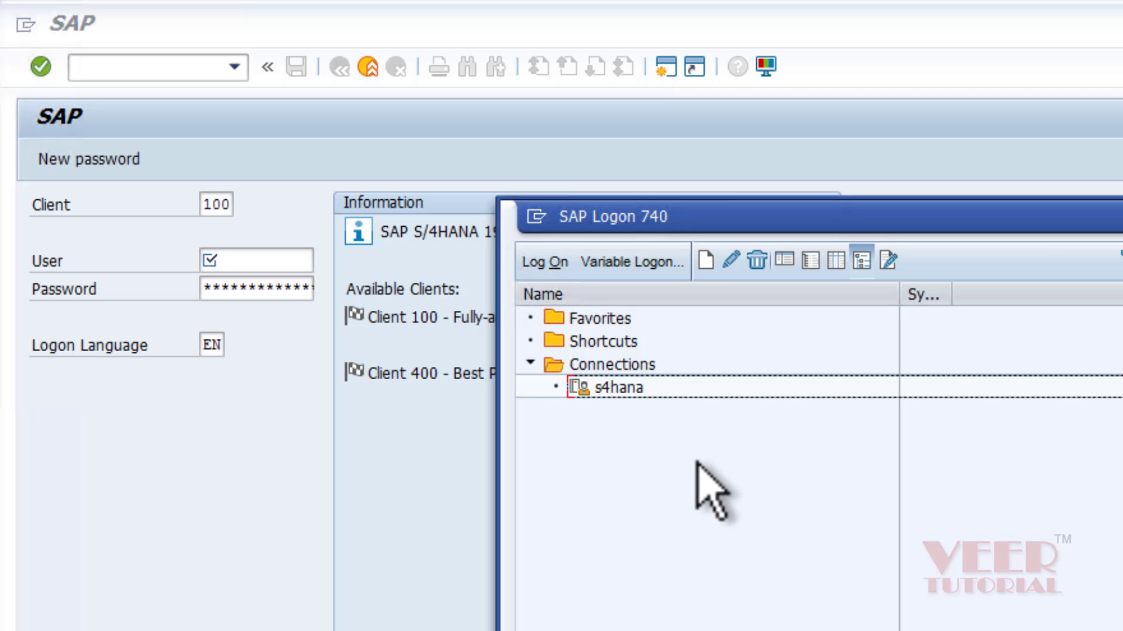
# Log on with the saved user from the User history and the account password.
pyautogui.click(296, 243)
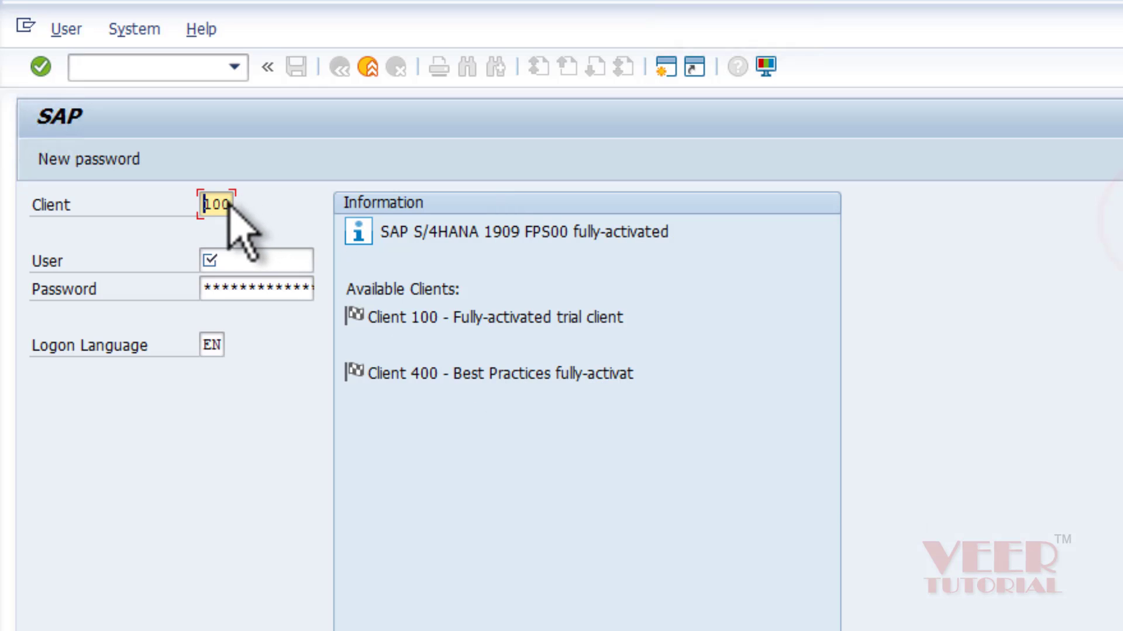
pyautogui.click(268, 258)
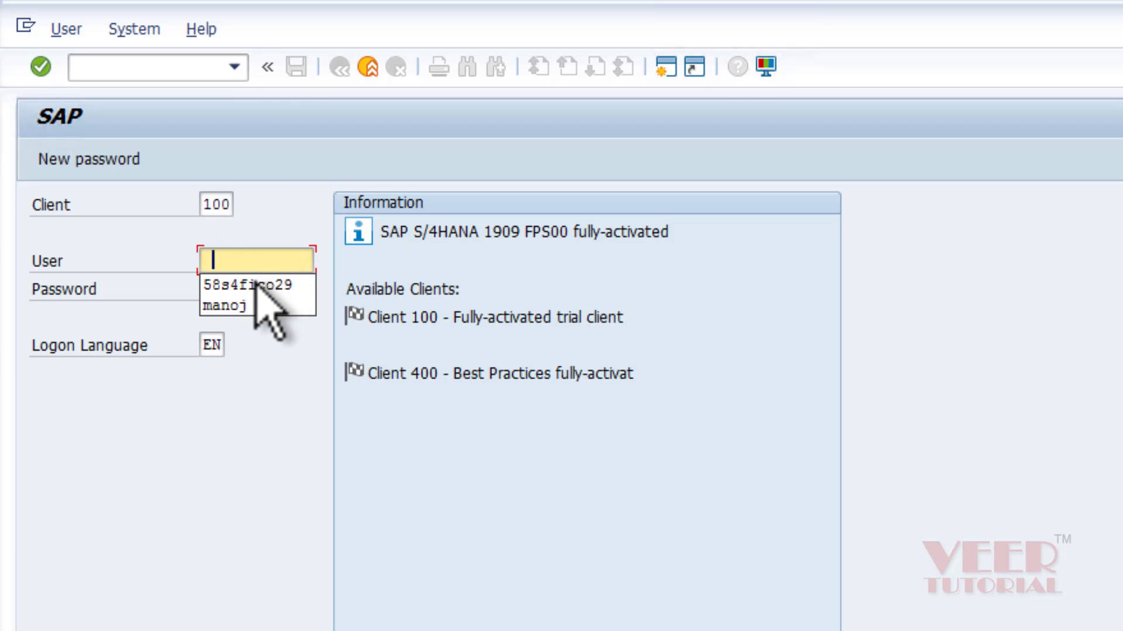
pyautogui.click(250, 284)
pyautogui.click(239, 286)
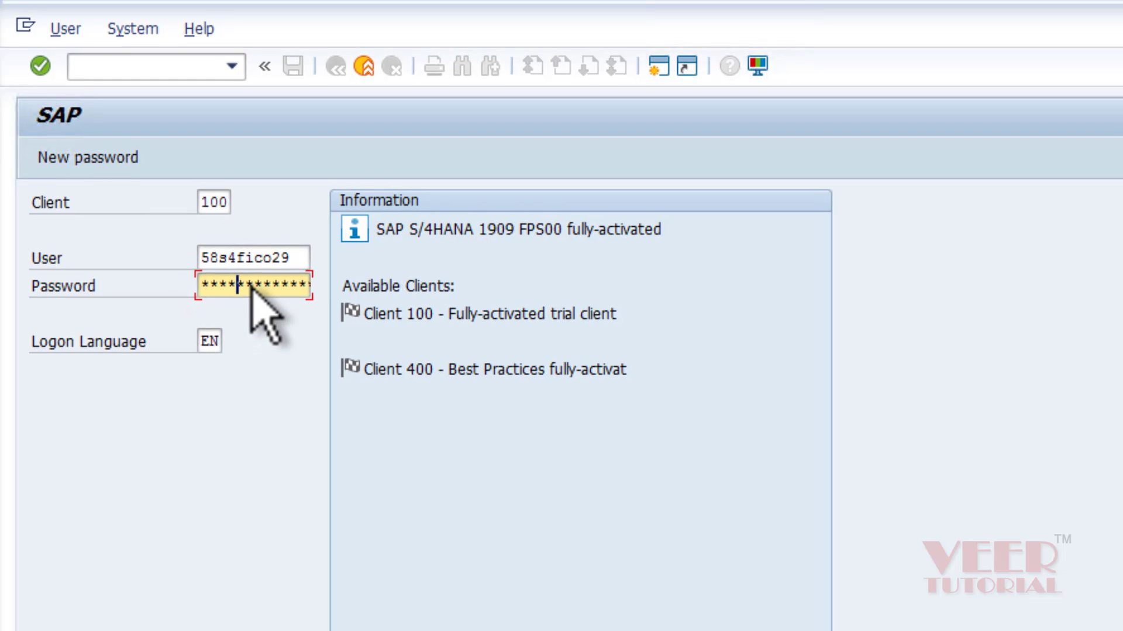
pyautogui.press('Return')
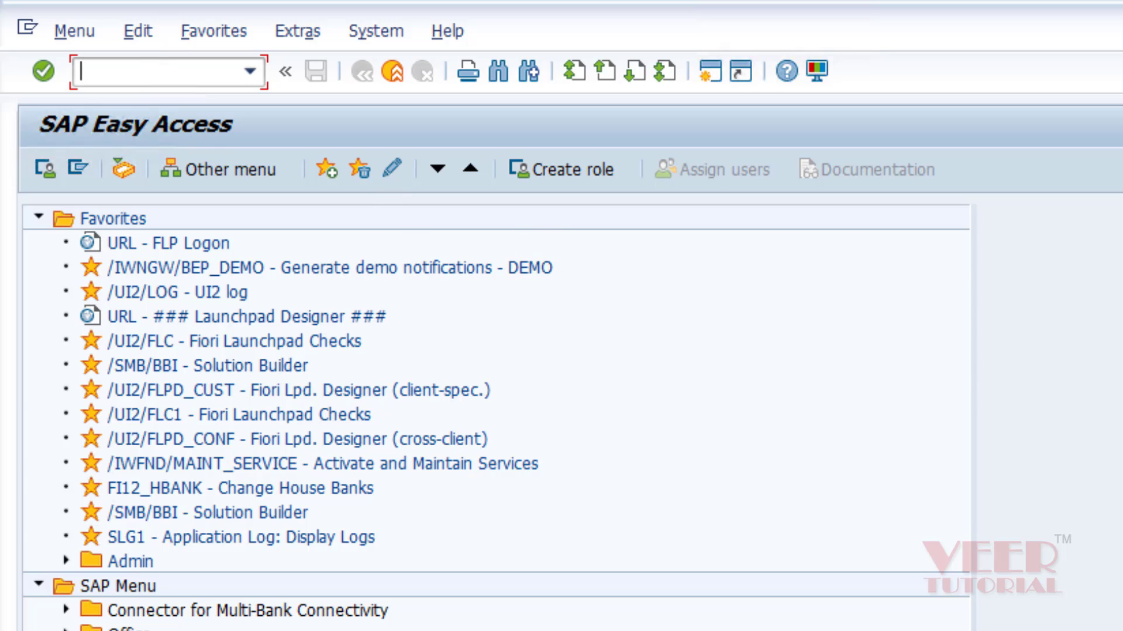
# Run transaction SPRO and open the SAP Reference IMG tree.
pyautogui.click(214, 73)
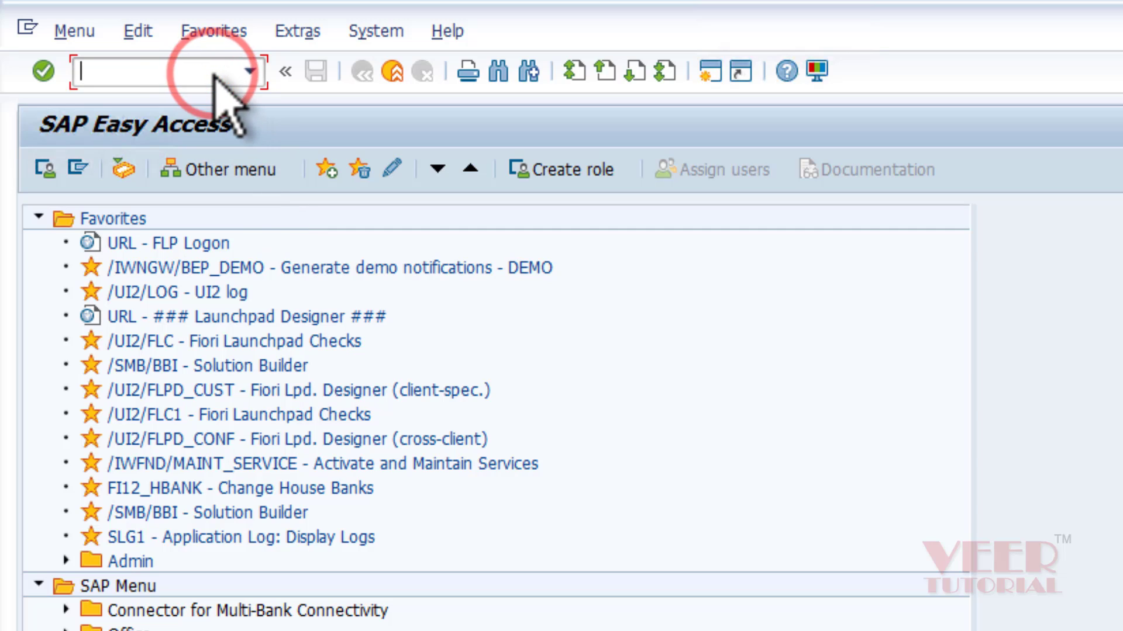
pyautogui.write('spro')
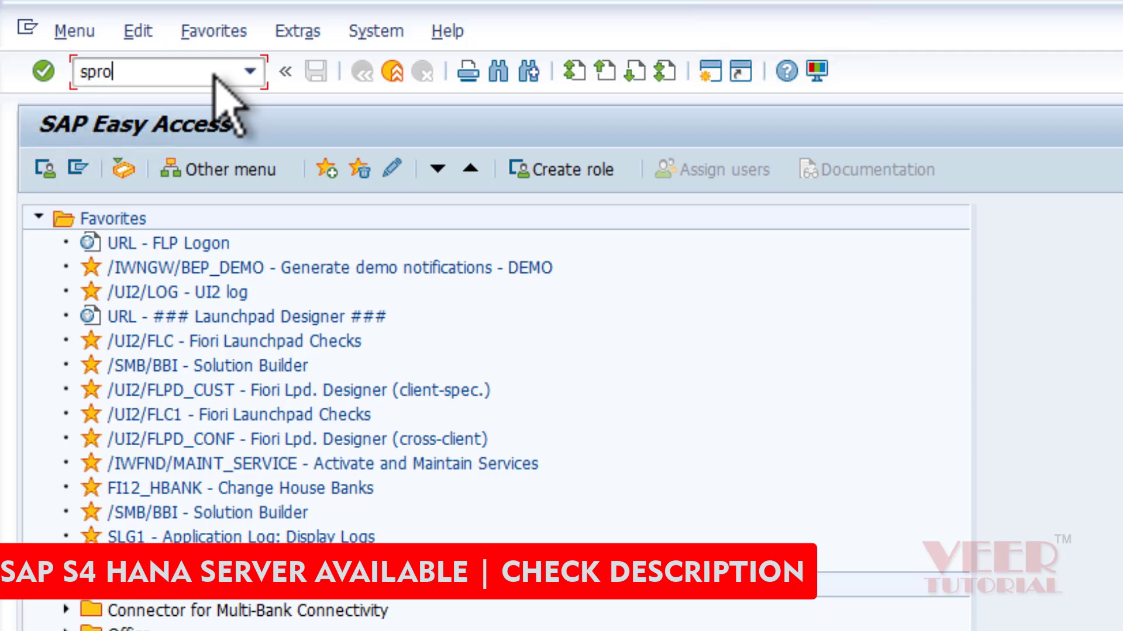
pyautogui.press('Return')
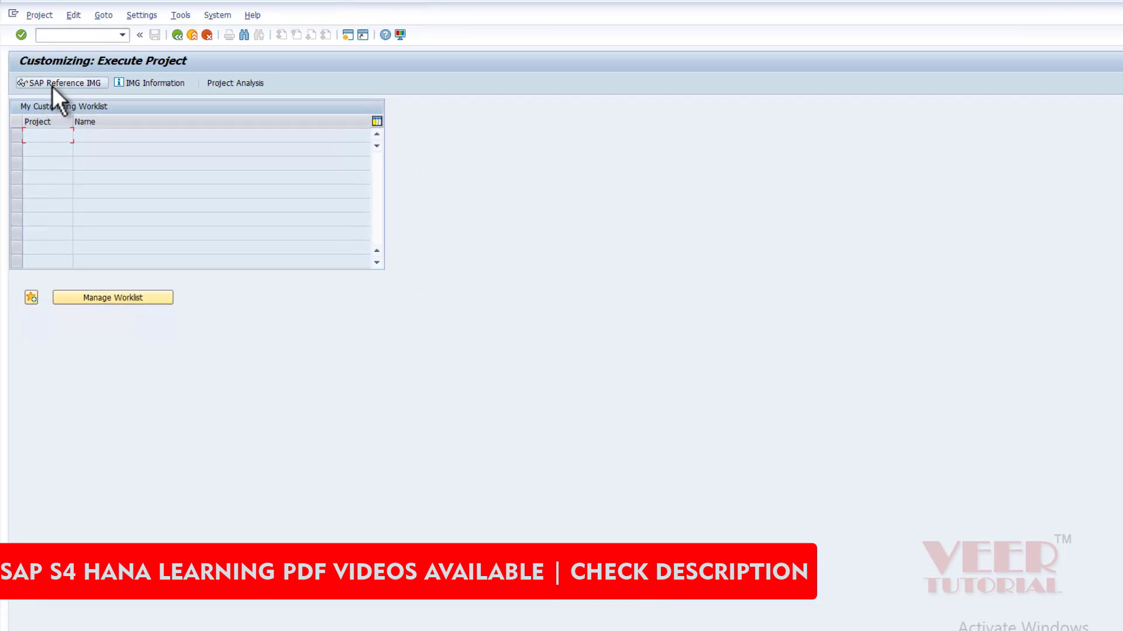
pyautogui.click(58, 83)
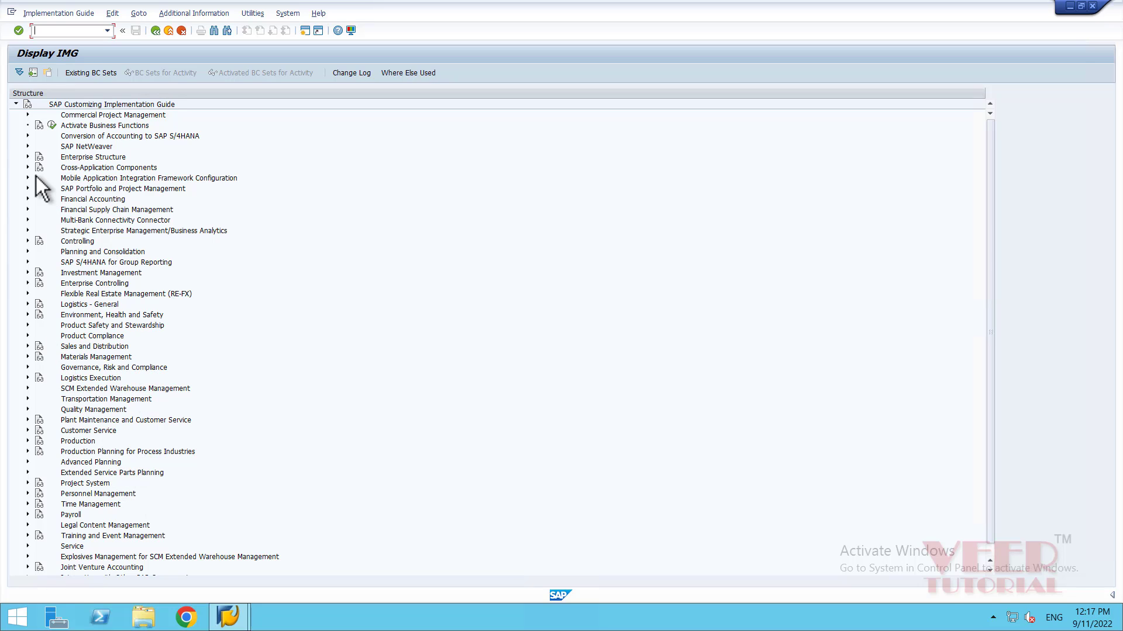
pyautogui.click(17, 104)
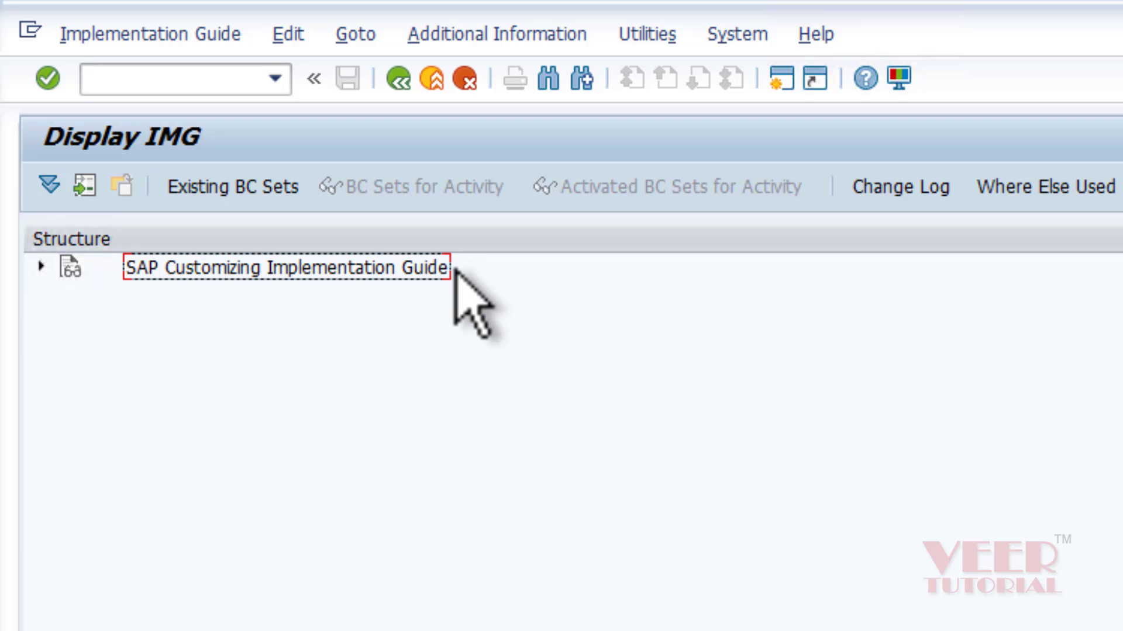
pyautogui.click(67, 266)
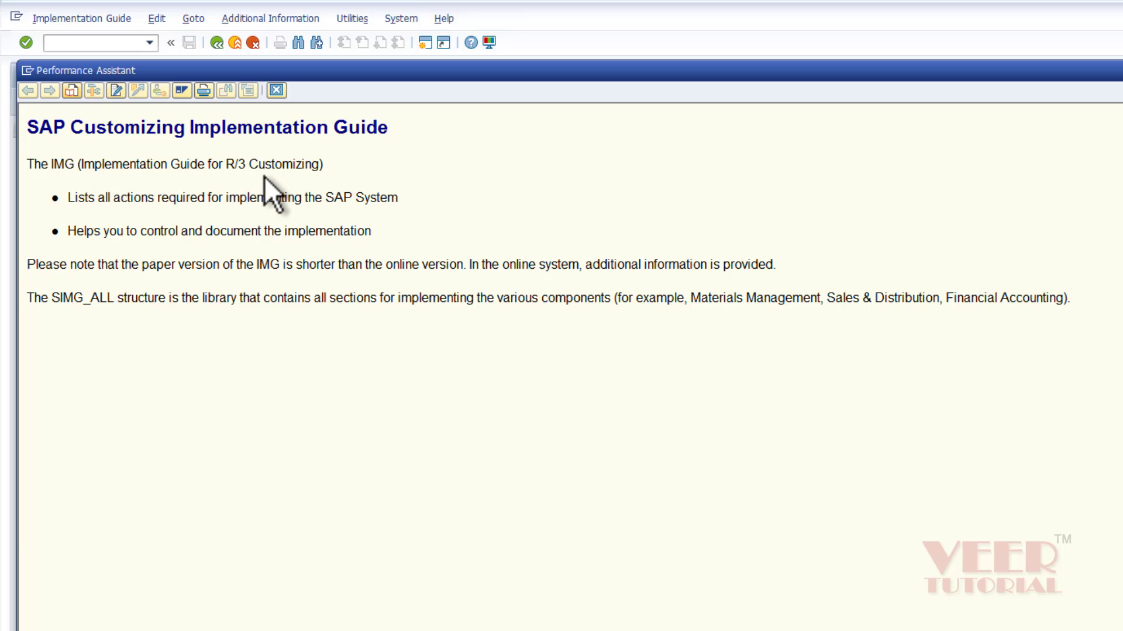
pyautogui.click(275, 90)
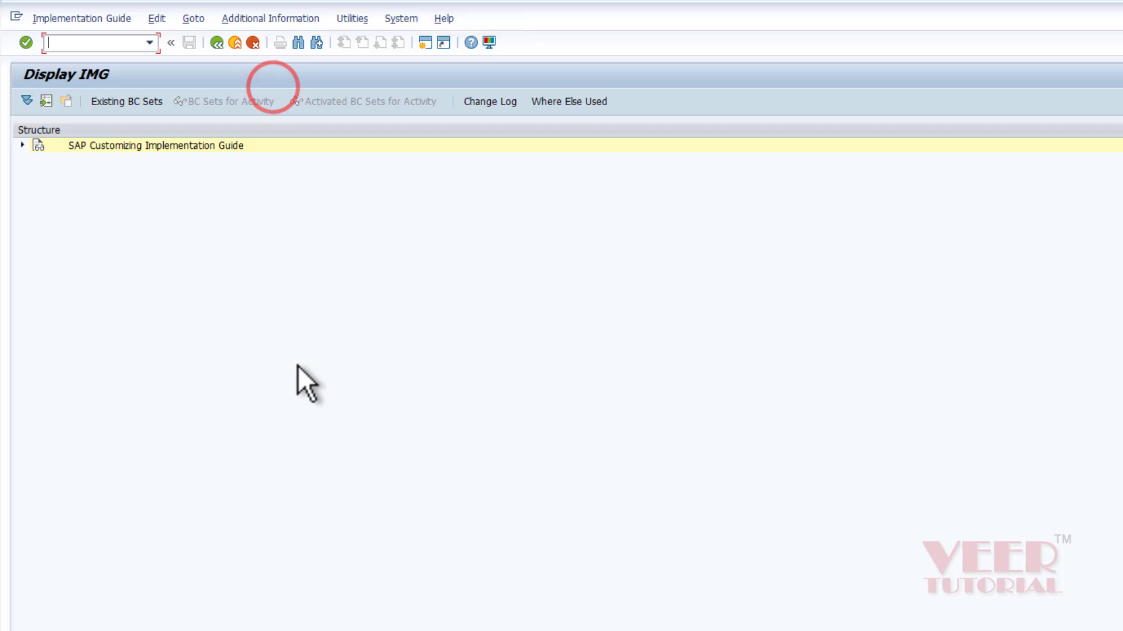
pyautogui.click(22, 145)
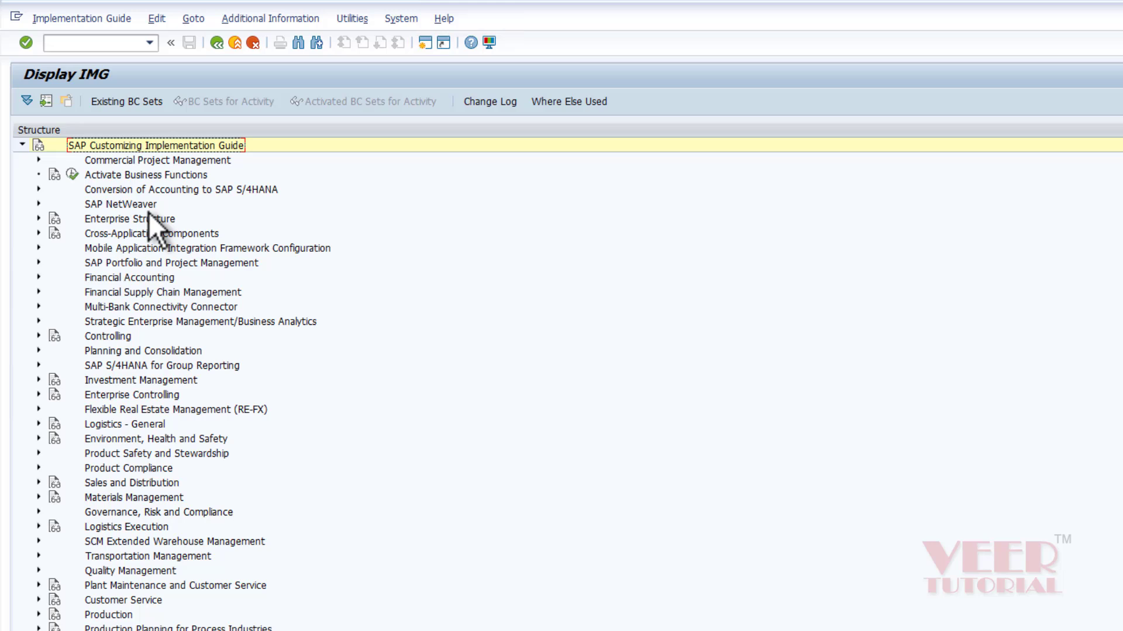
pyautogui.click(116, 147)
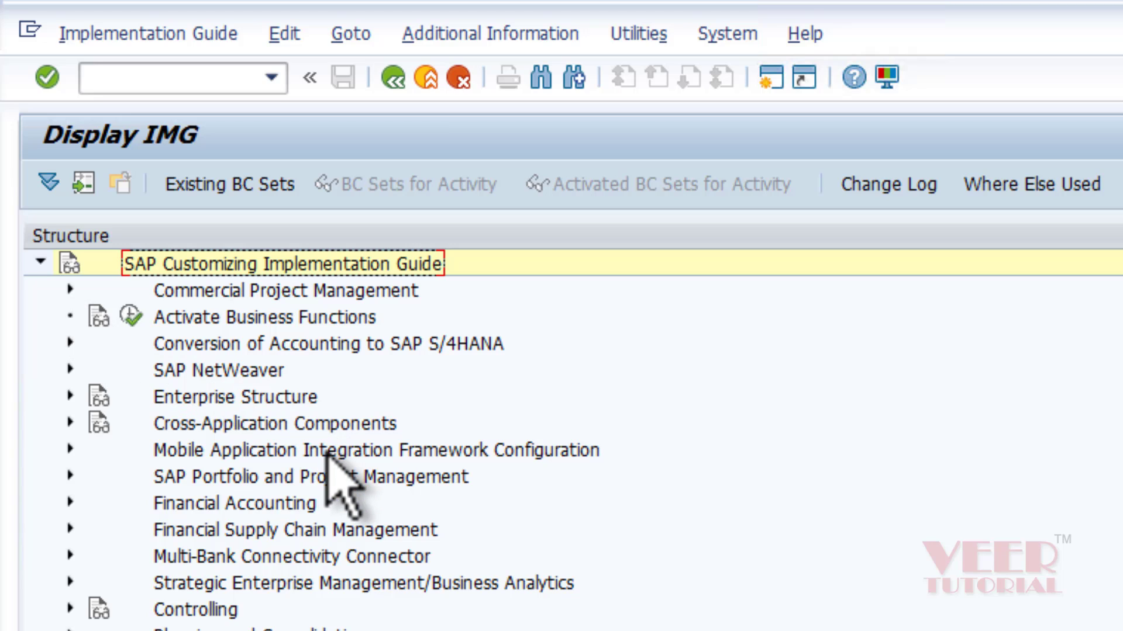
pyautogui.click(216, 348)
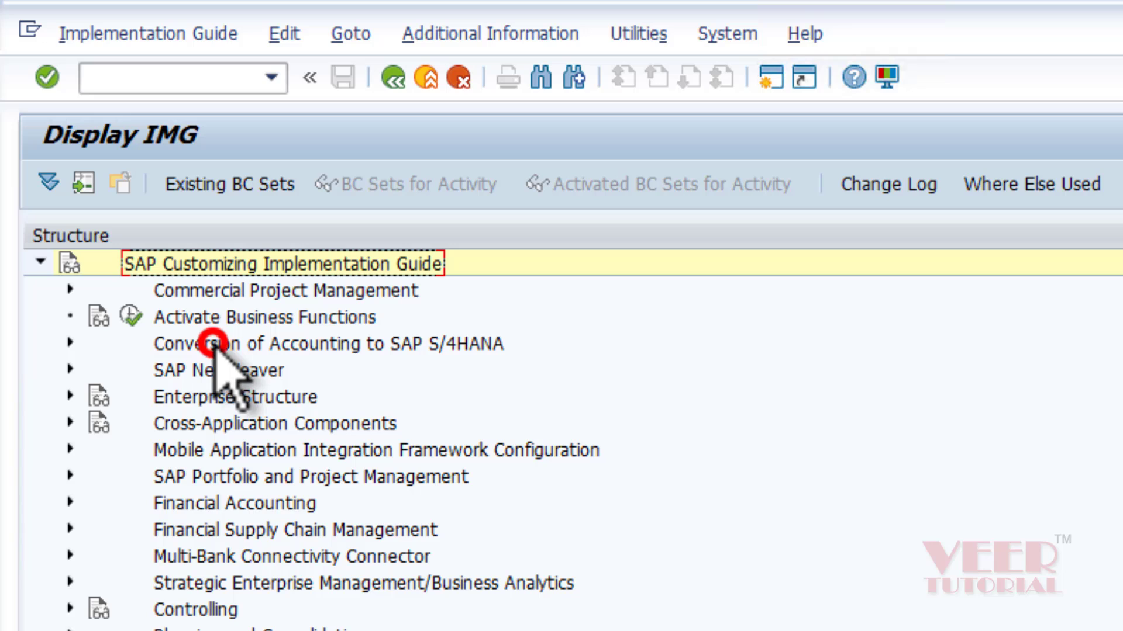
pyautogui.click(220, 371)
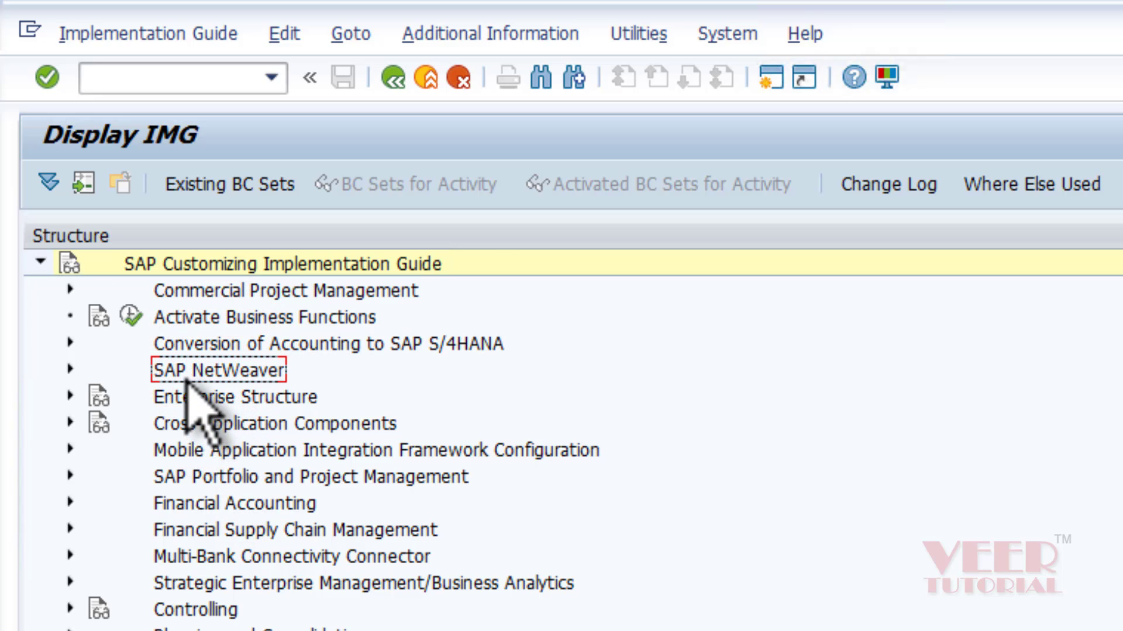
pyautogui.click(172, 373)
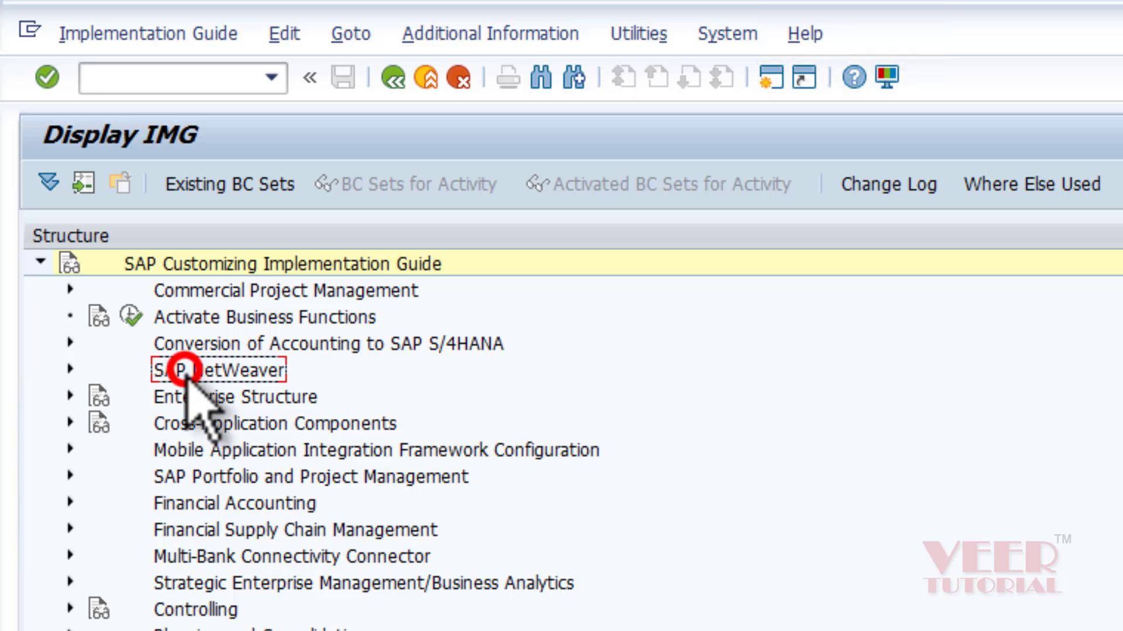
pyautogui.click(198, 505)
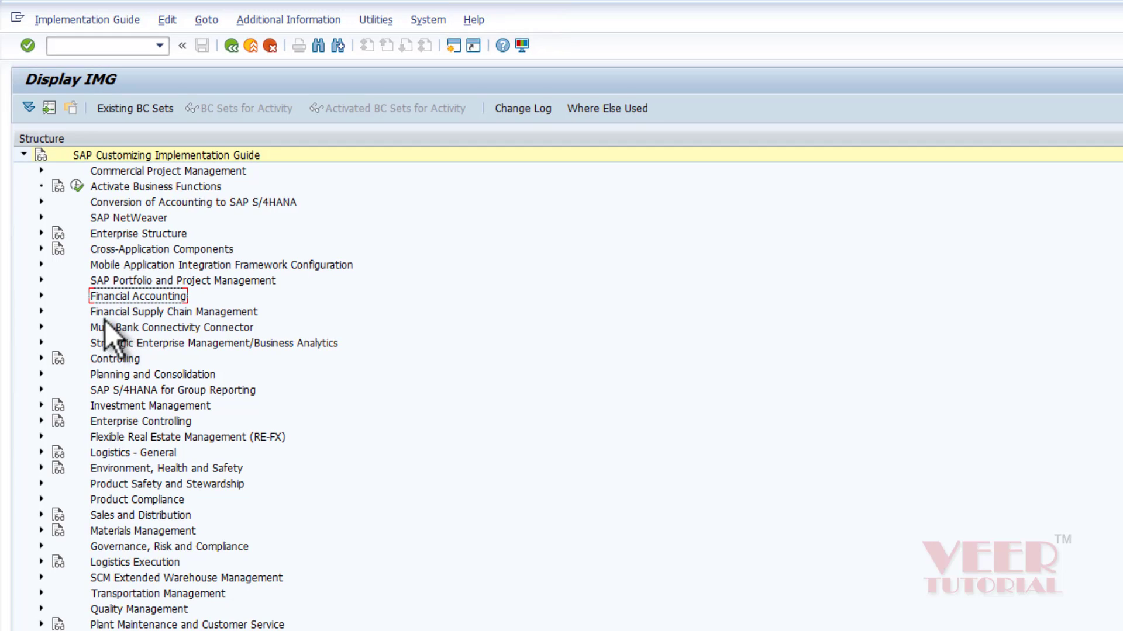
pyautogui.click(97, 360)
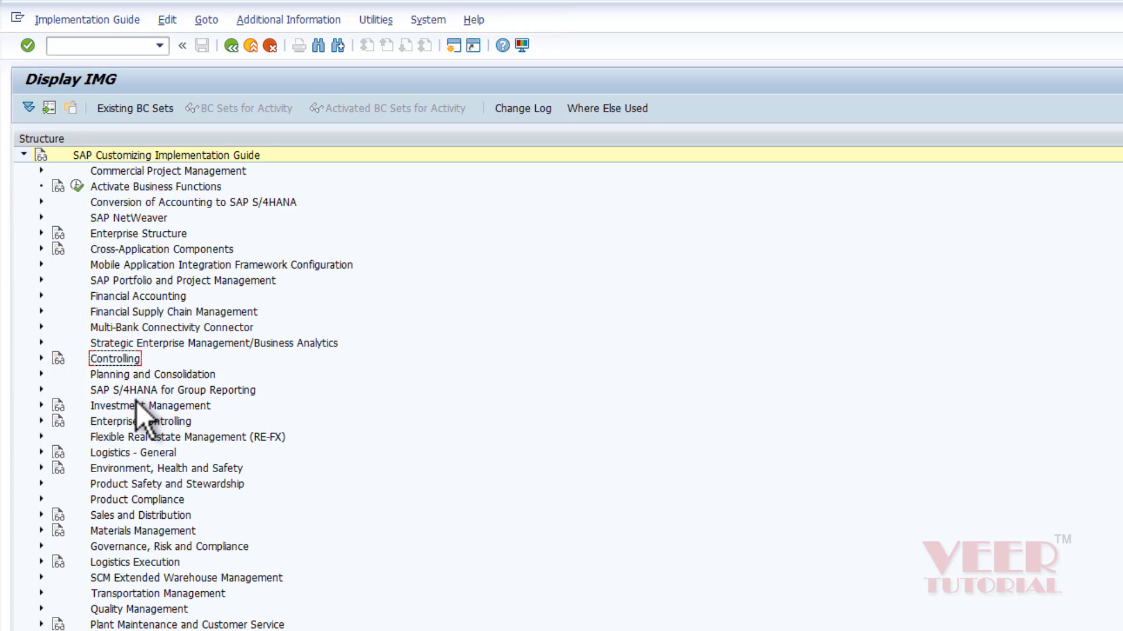
pyautogui.click(121, 423)
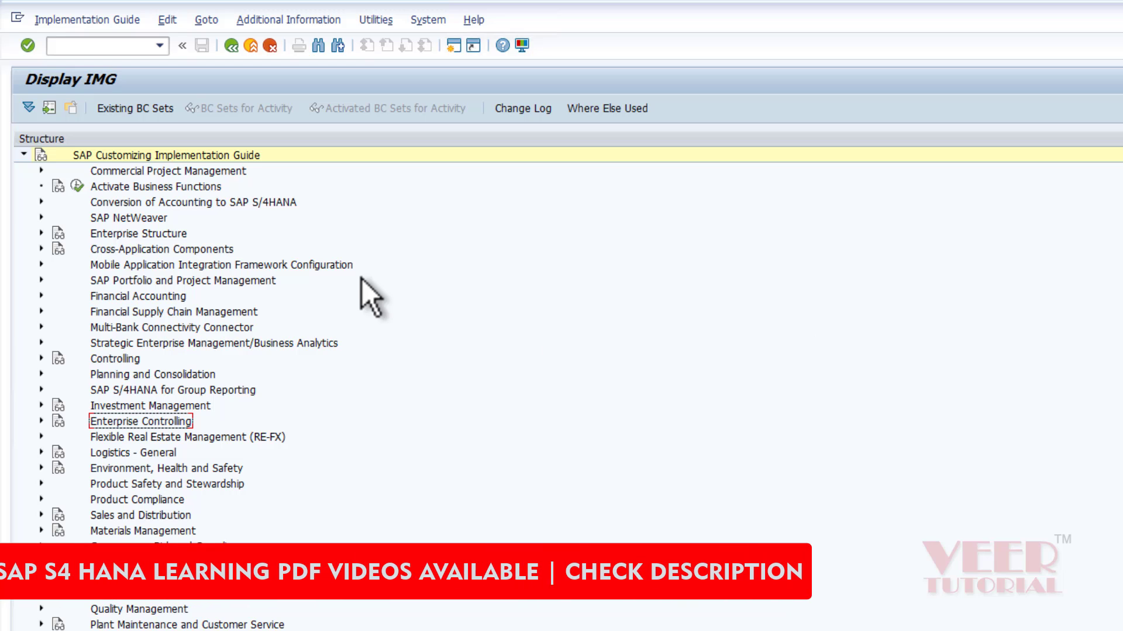
# Expand Enterprise Structure > Definition > Financial Accounting and select the Define company activity.
pyautogui.click(146, 233)
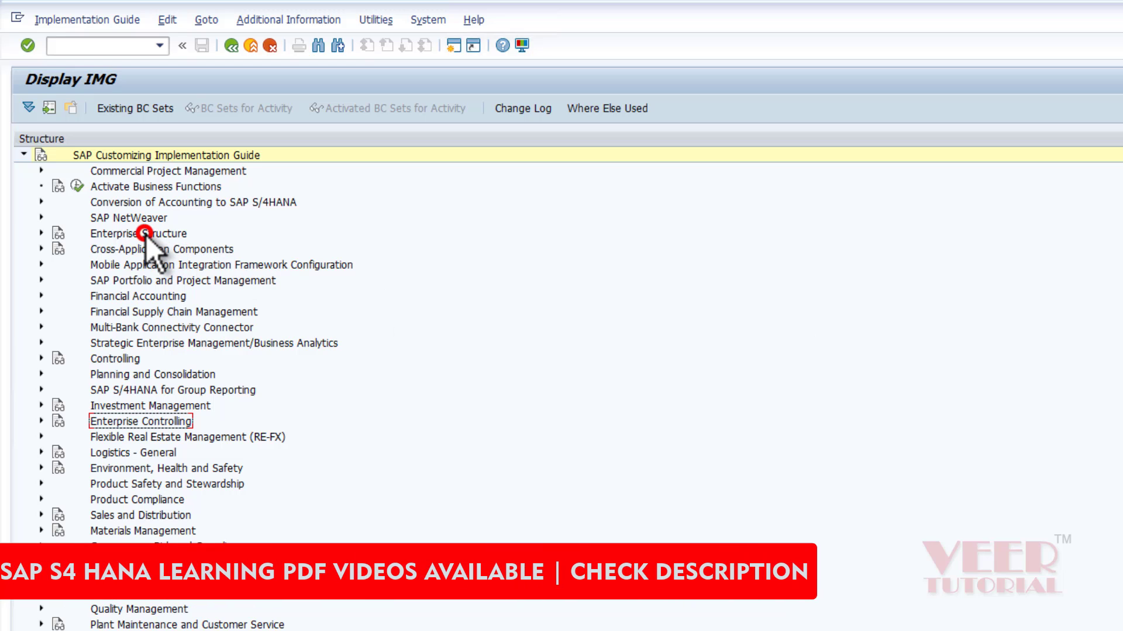
pyautogui.click(42, 233)
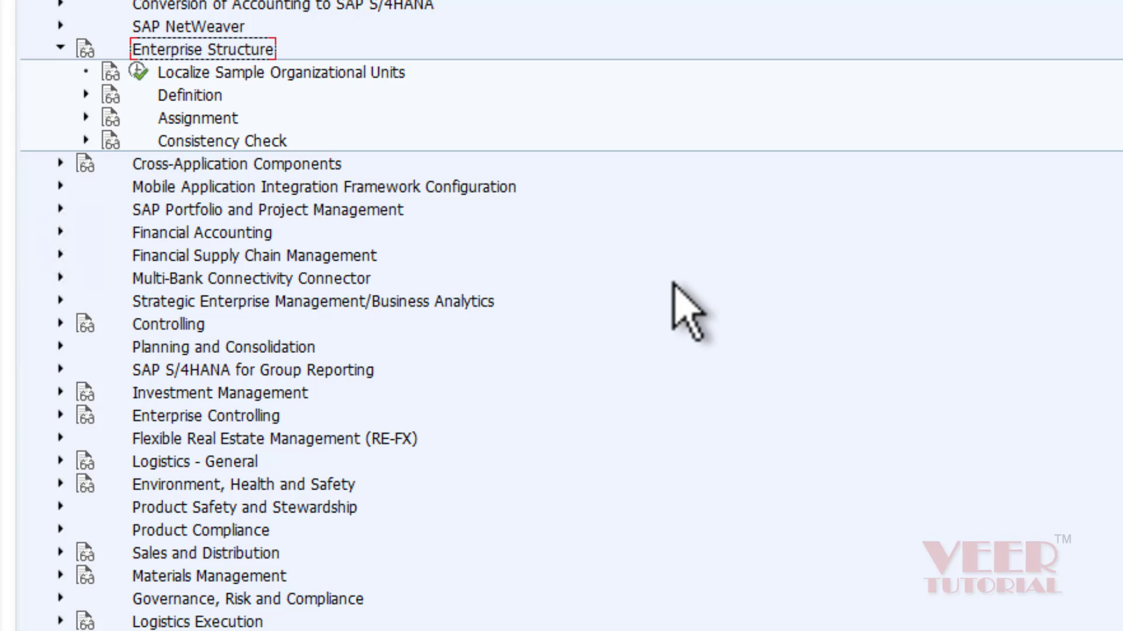
pyautogui.click(86, 95)
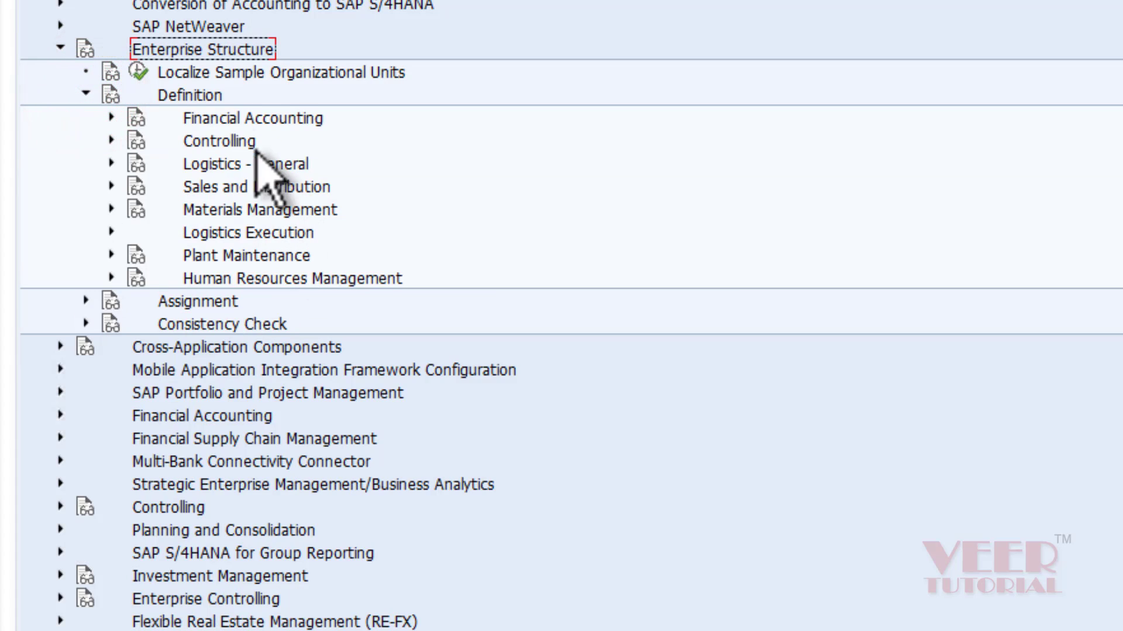
pyautogui.click(225, 118)
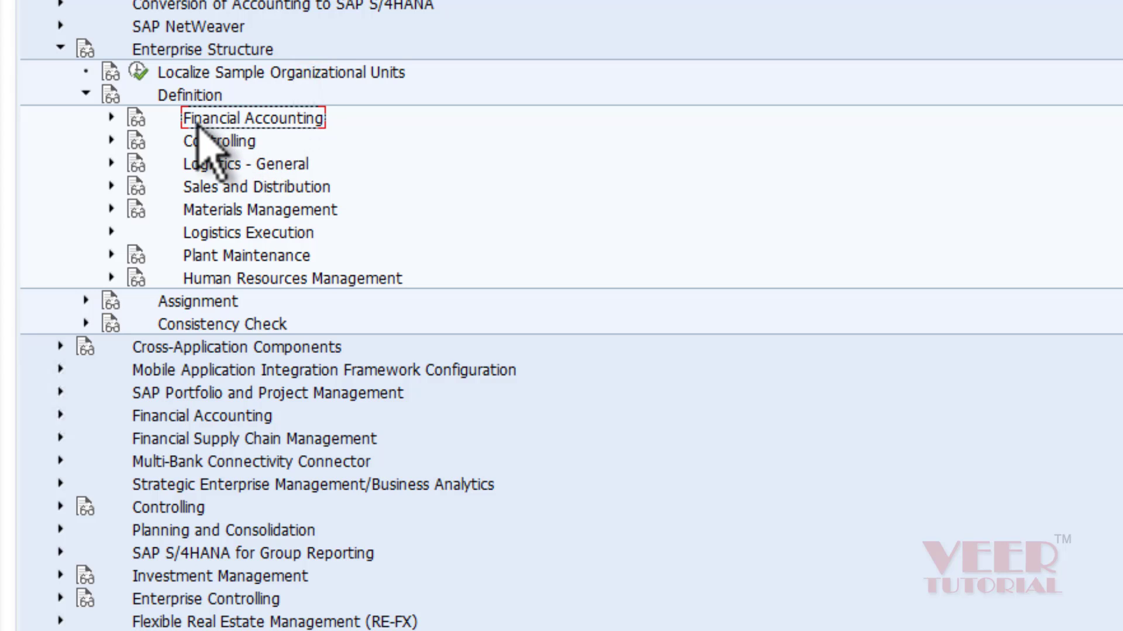
pyautogui.click(112, 117)
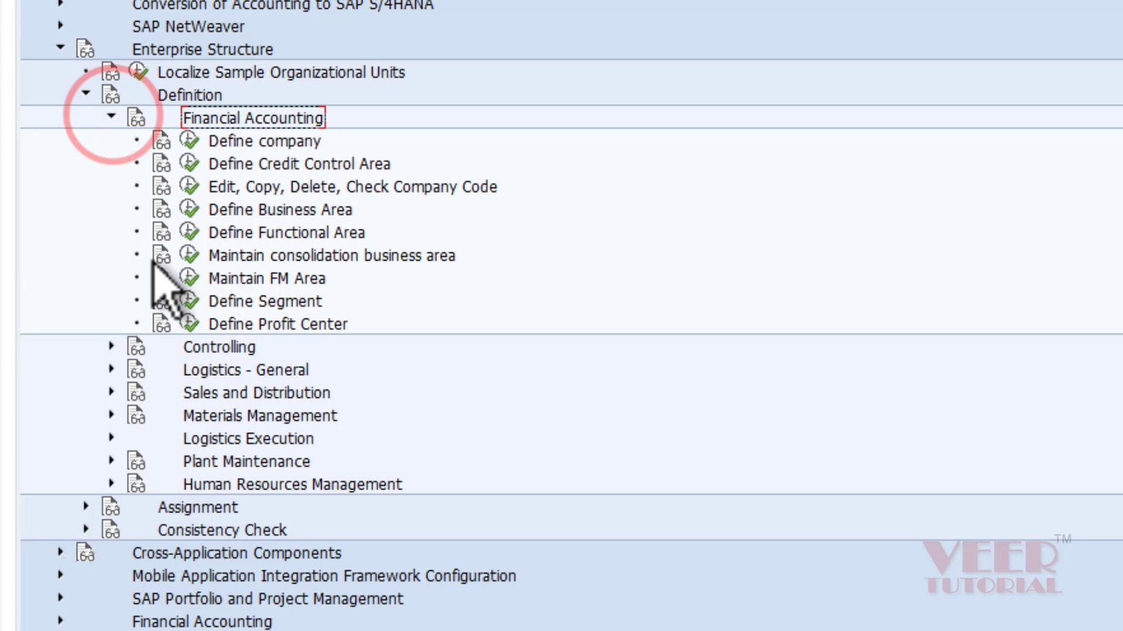
pyautogui.click(278, 142)
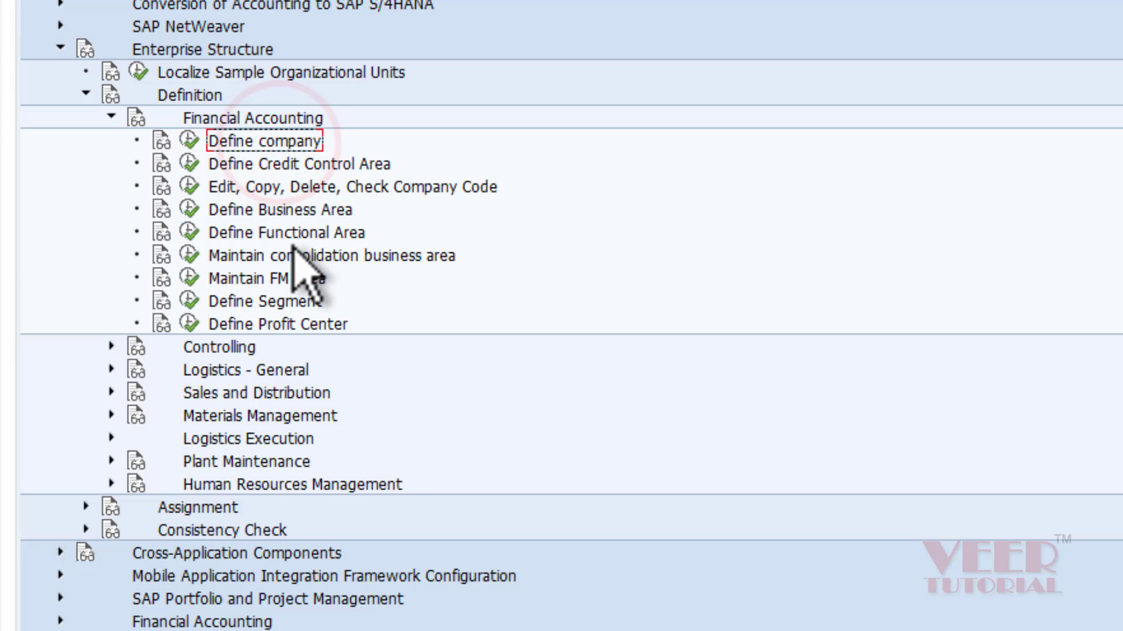
pyautogui.press('Down')
pyautogui.click(294, 179)
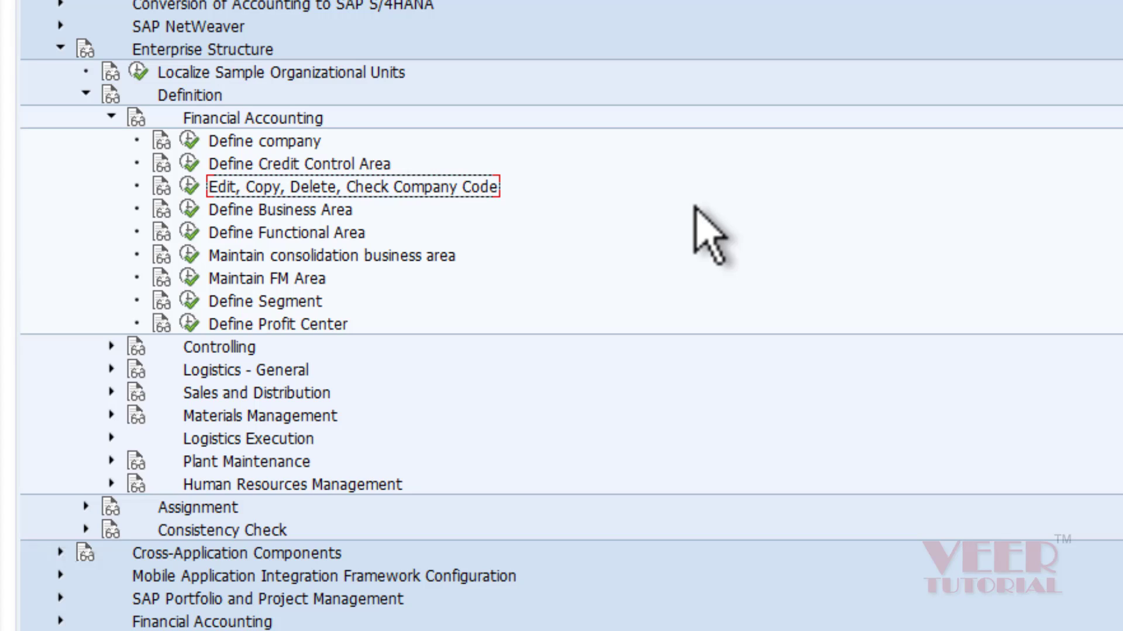
pyautogui.click(274, 141)
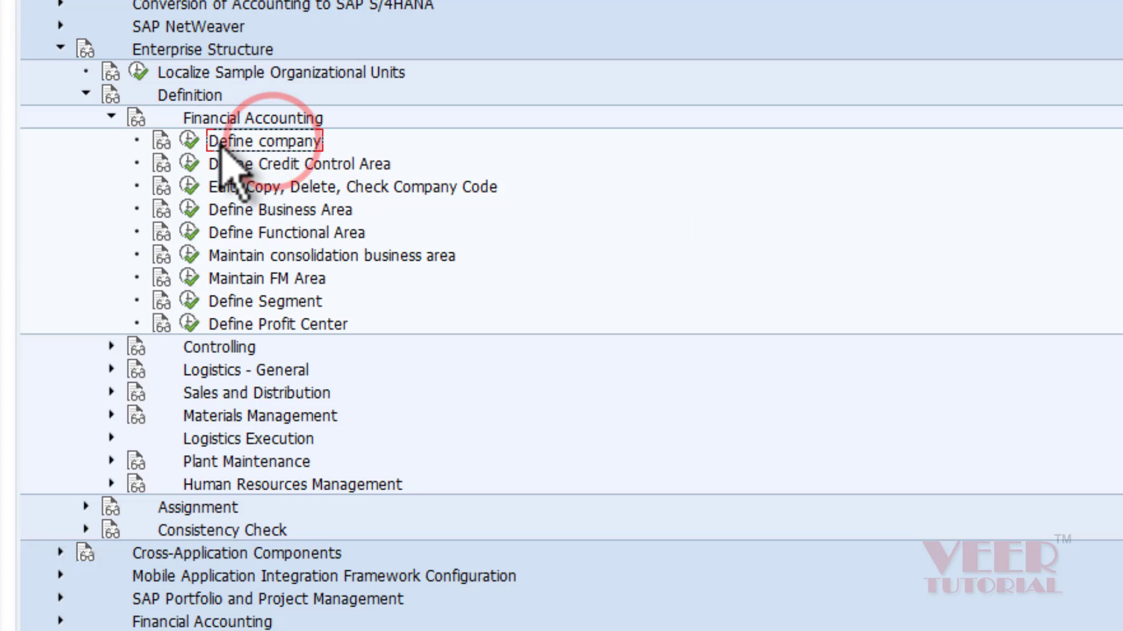
pyautogui.click(389, 186)
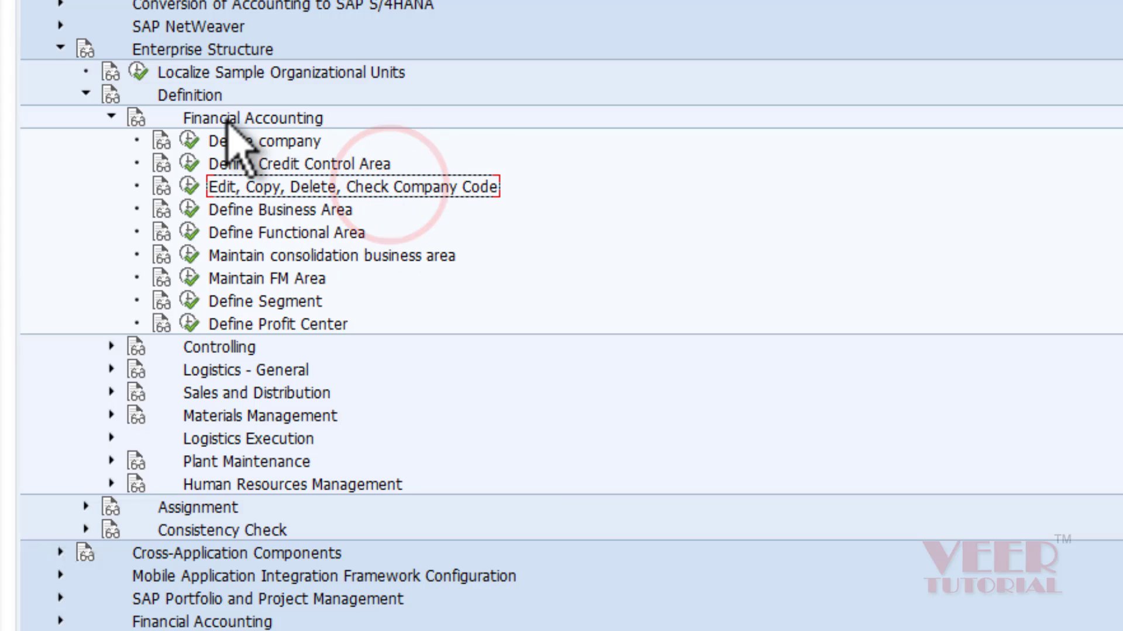
# Execute Define company and review the Internal trading partners table of 111 entries.
pyautogui.click(188, 139)
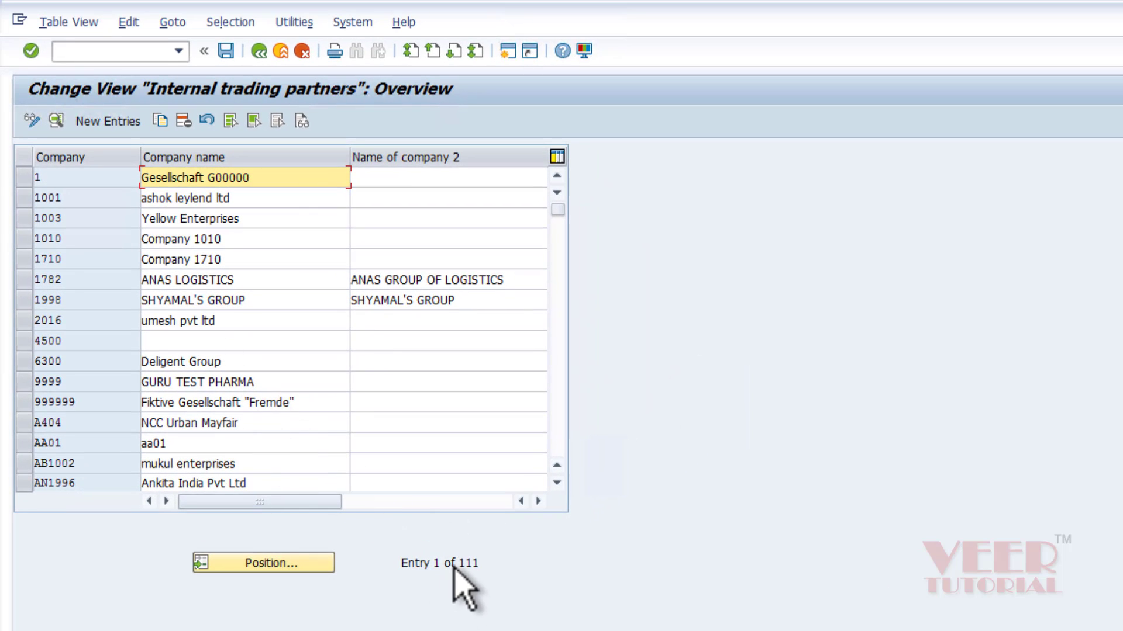
pyautogui.click(35, 177)
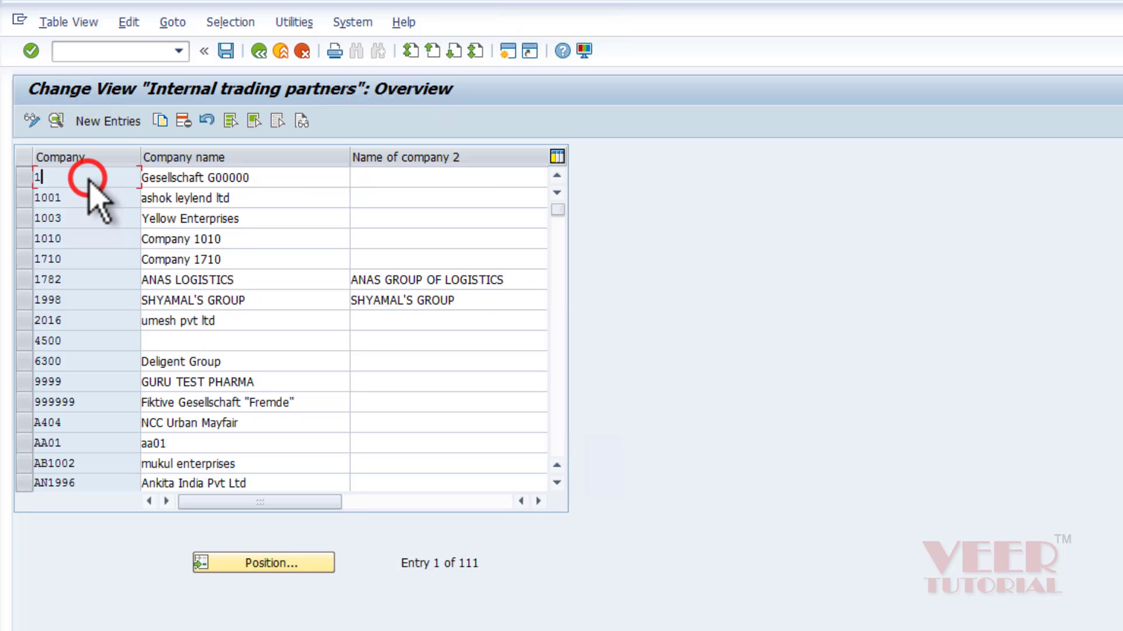
pyautogui.click(207, 198)
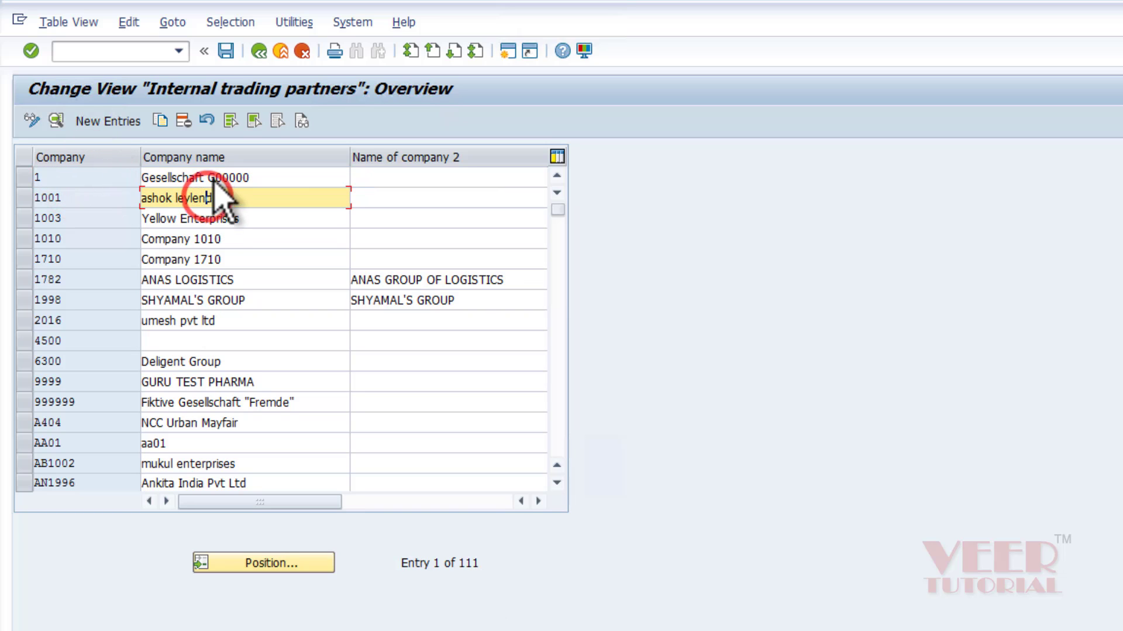
pyautogui.click(214, 178)
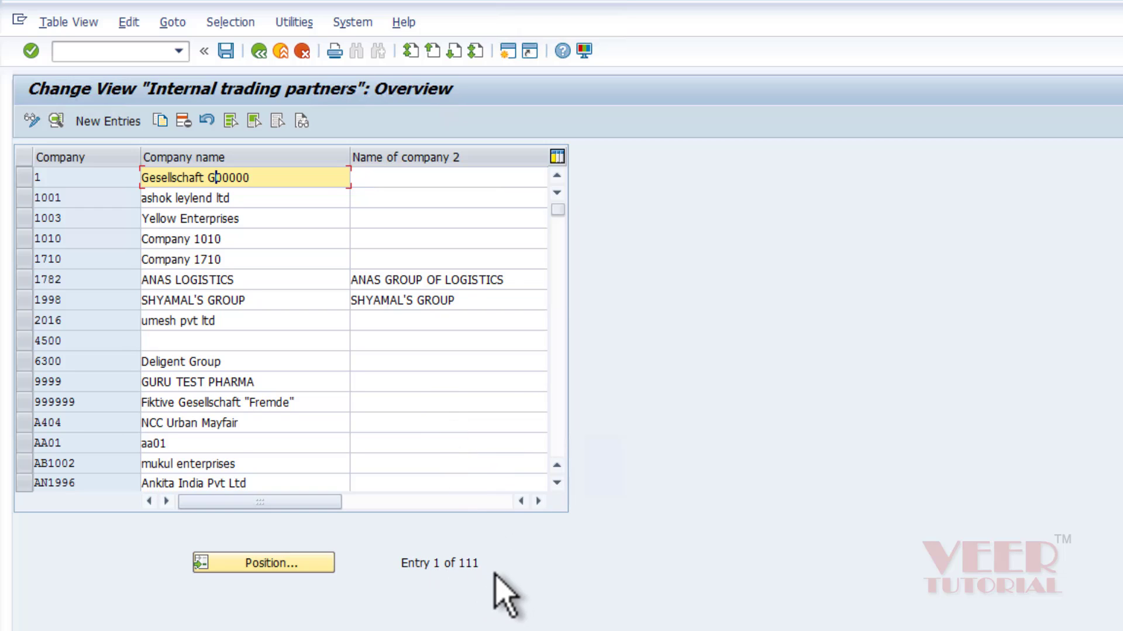
pyautogui.moveTo(493, 565); pyautogui.dragTo(439, 605)
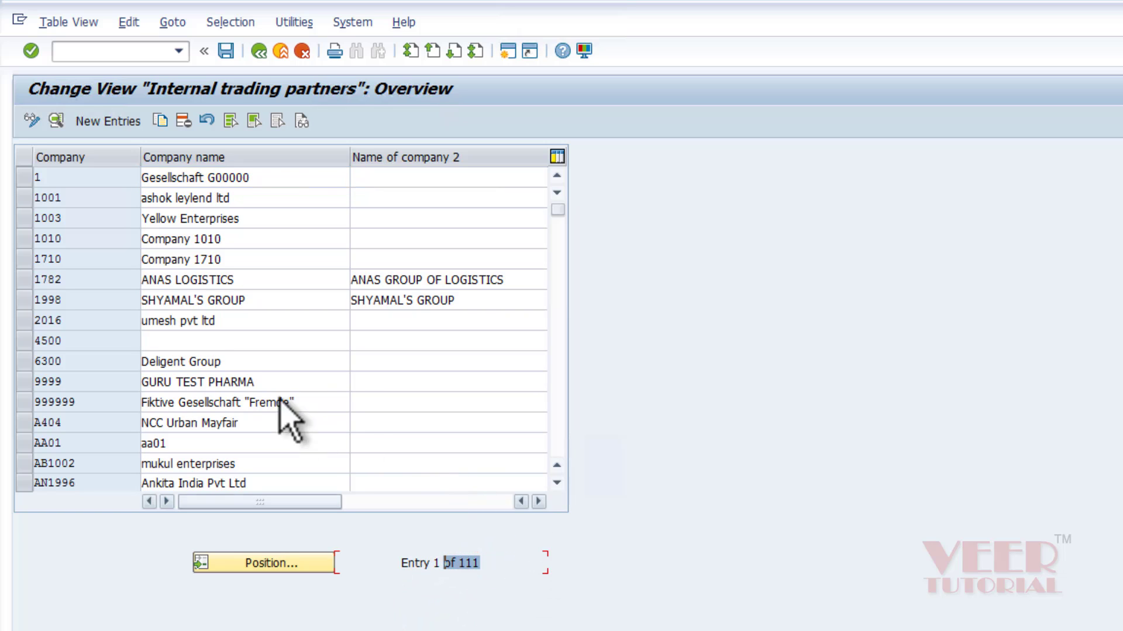
pyautogui.click(200, 305)
pyautogui.click(196, 338)
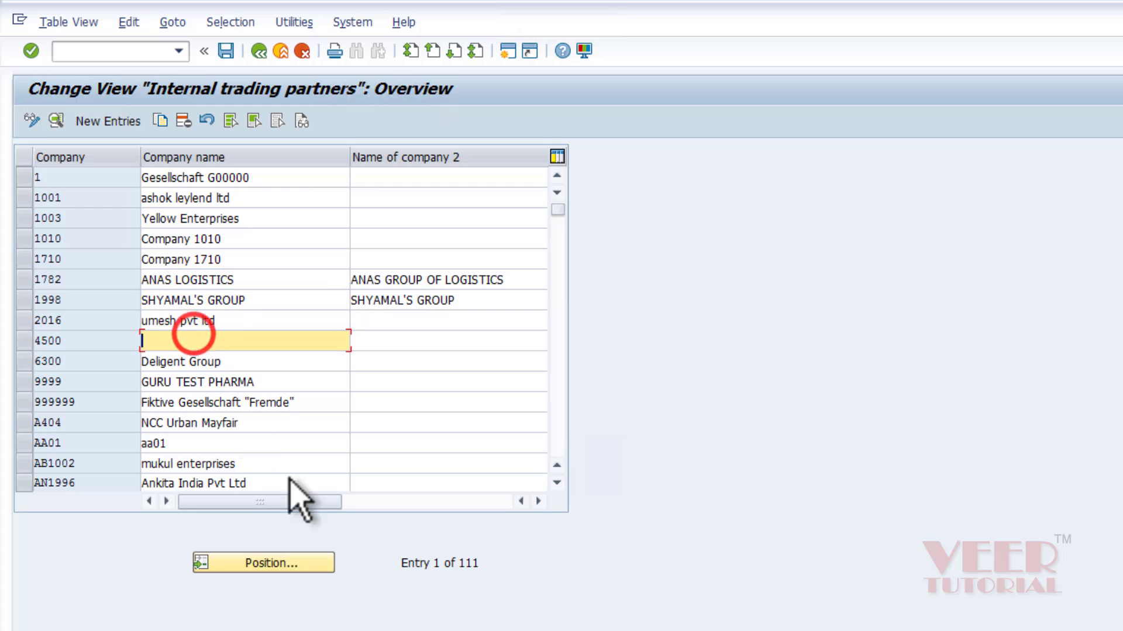
pyautogui.click(97, 354)
pyautogui.click(293, 462)
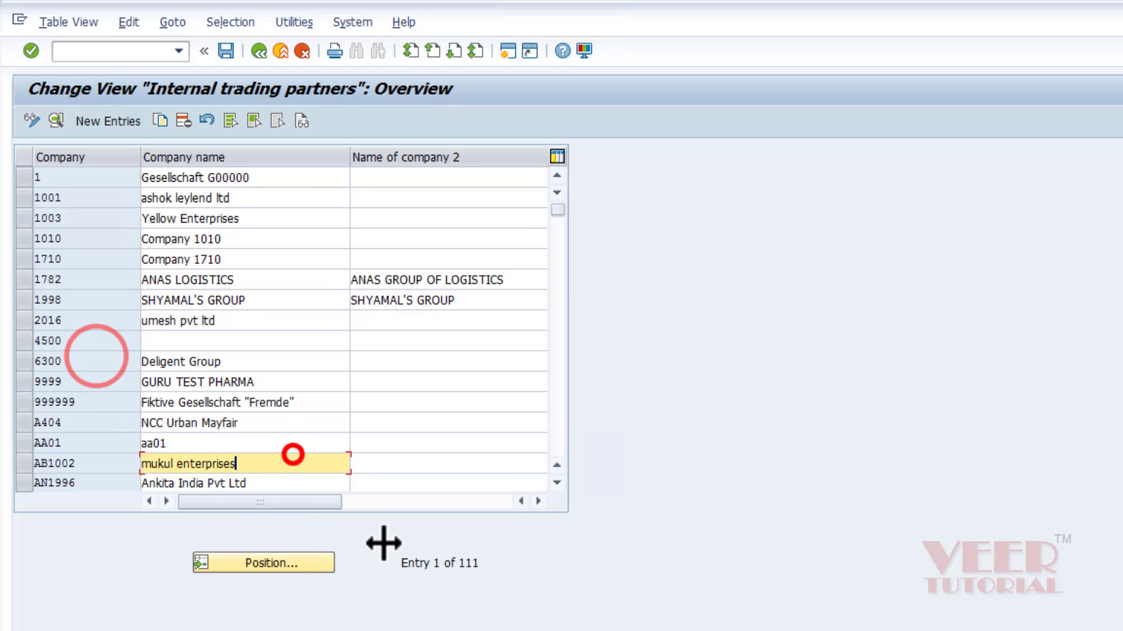
# Scroll the table and use Position… with x101 to jump to company X101.
pyautogui.click(556, 485)
pyautogui.click(556, 484)
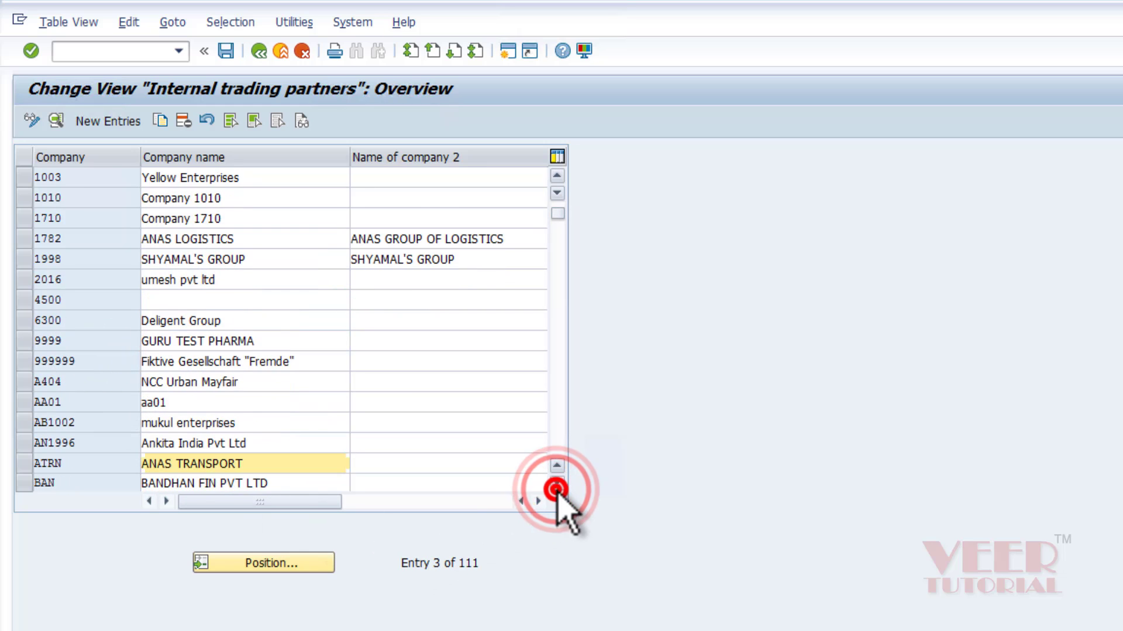
pyautogui.click(556, 484)
pyautogui.click(556, 485)
pyautogui.click(556, 485)
pyautogui.click(556, 485)
pyautogui.click(556, 484)
pyautogui.click(556, 484)
pyautogui.click(556, 484)
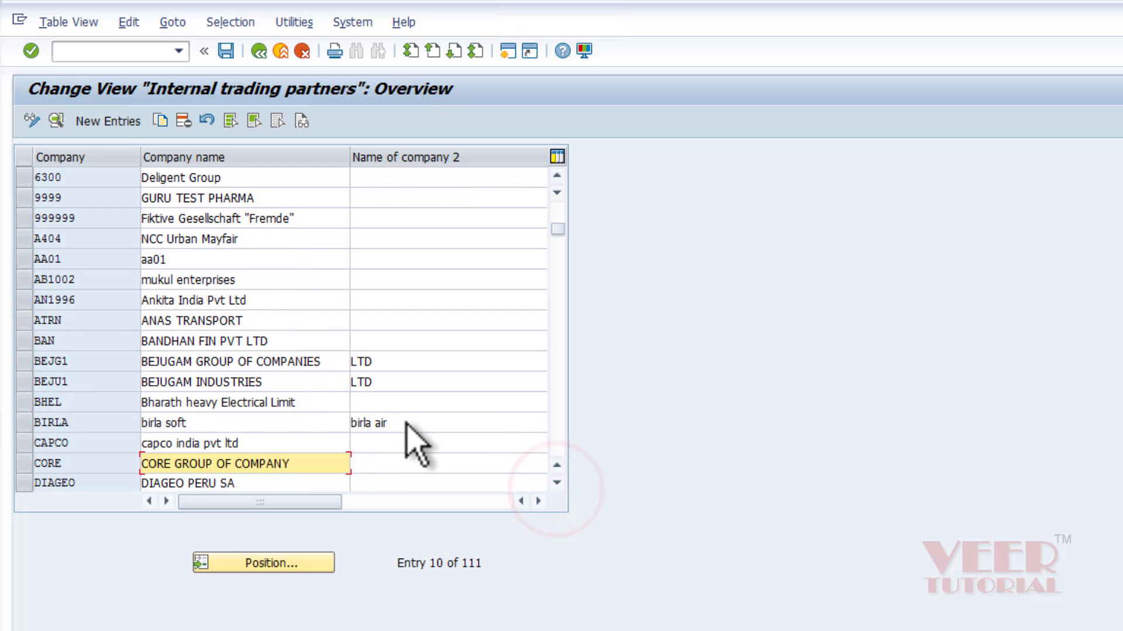
pyautogui.click(270, 564)
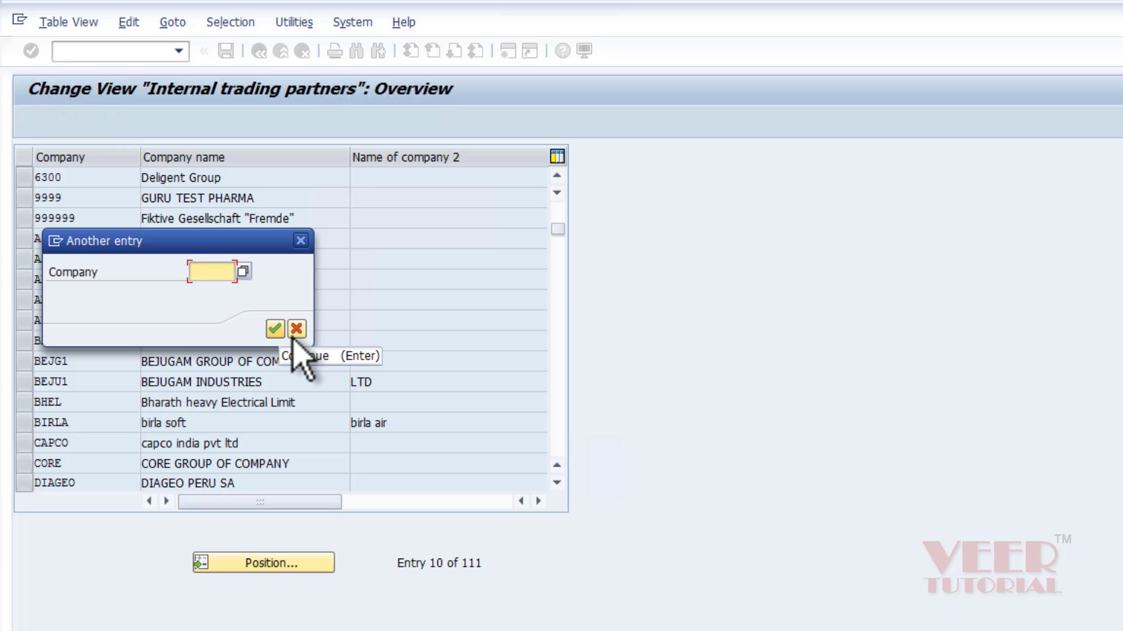
pyautogui.write('x')
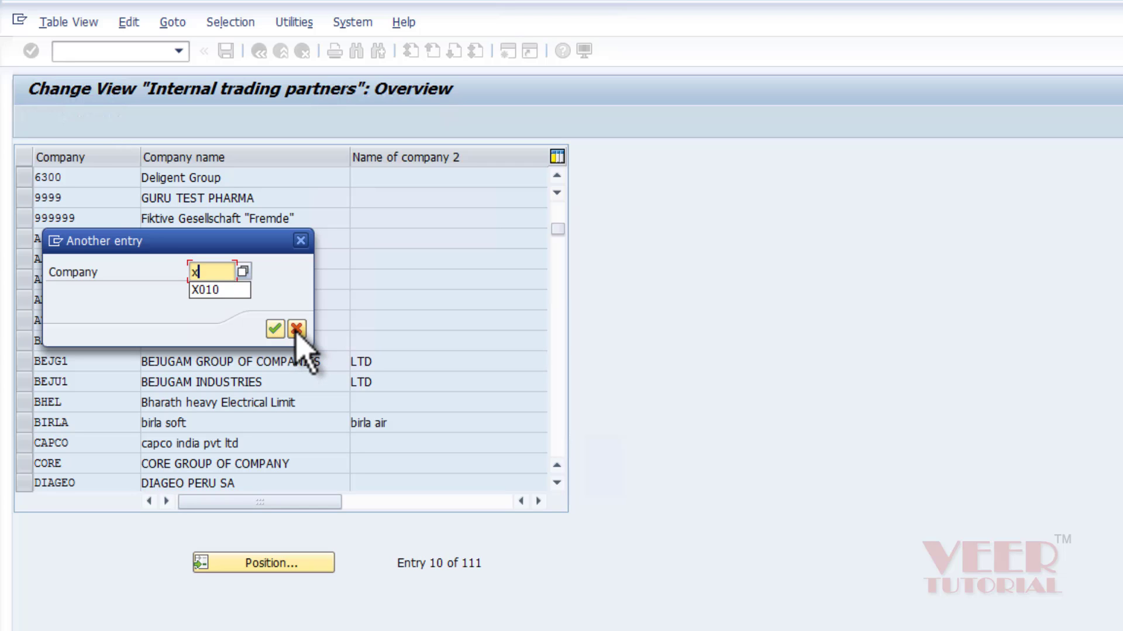
pyautogui.write('101')
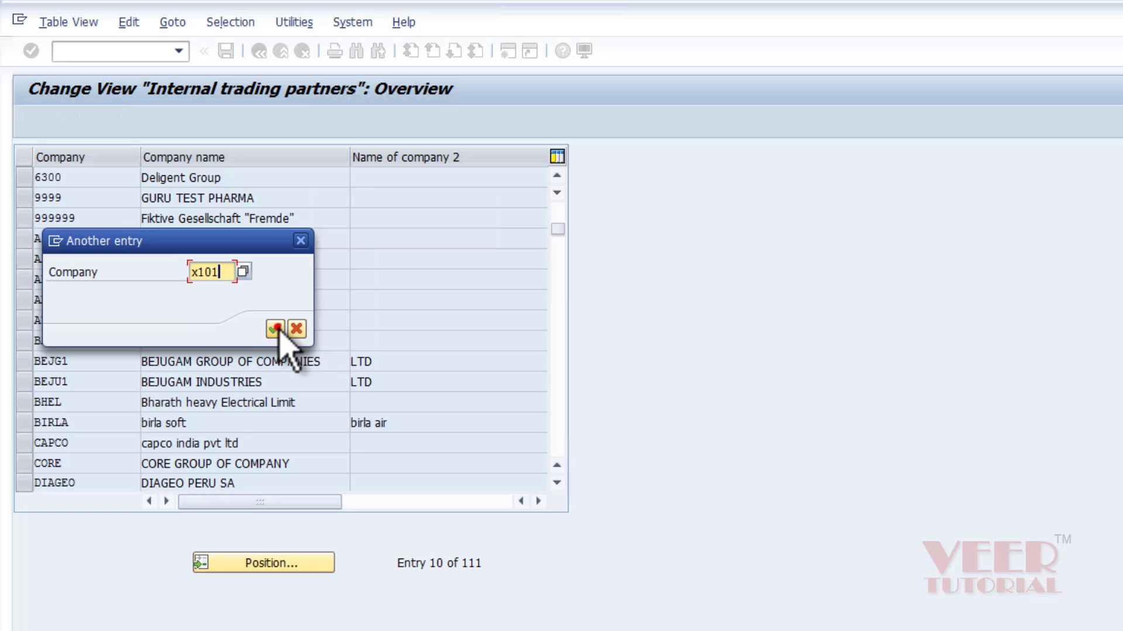
pyautogui.click(275, 328)
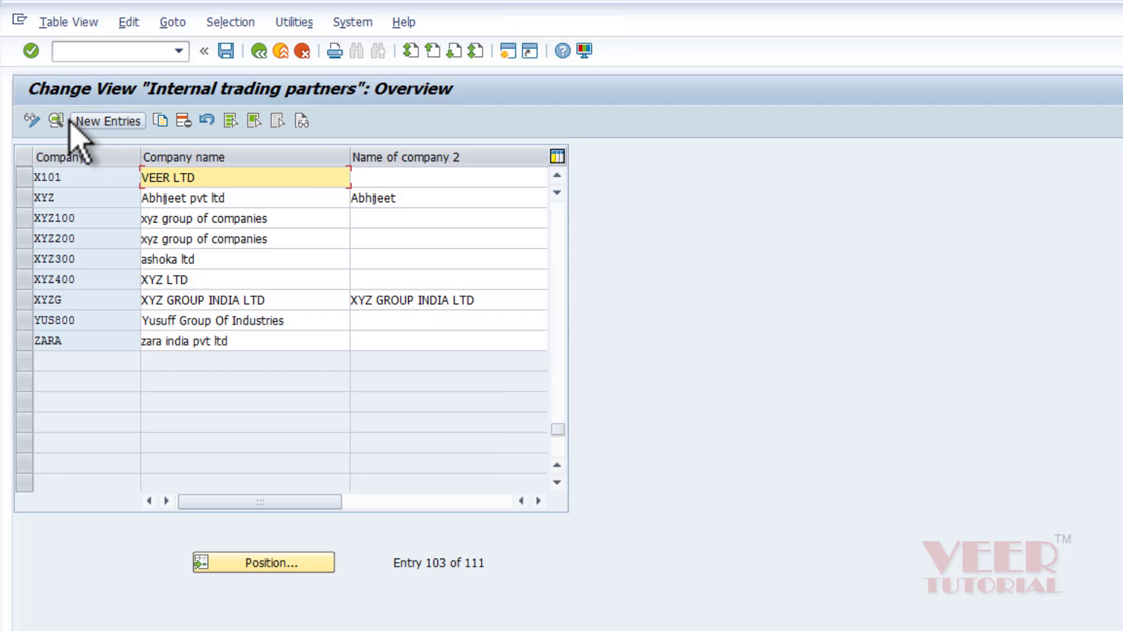
# Start a new entry with company code sv01 and company name ABCD LTD.
pyautogui.click(112, 121)
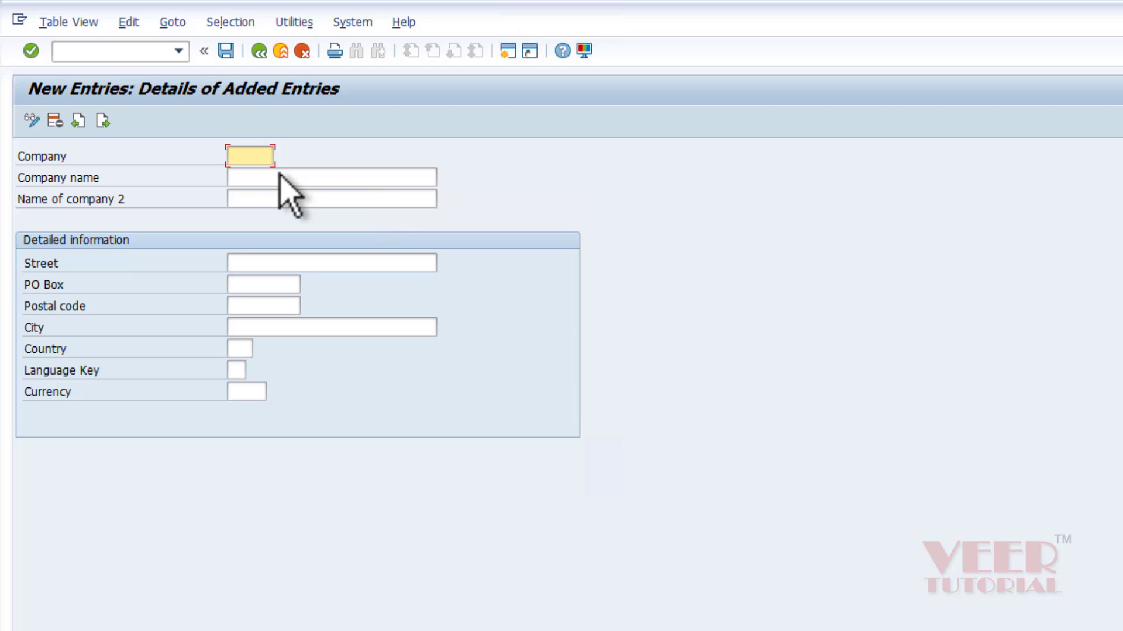
pyautogui.click(257, 156)
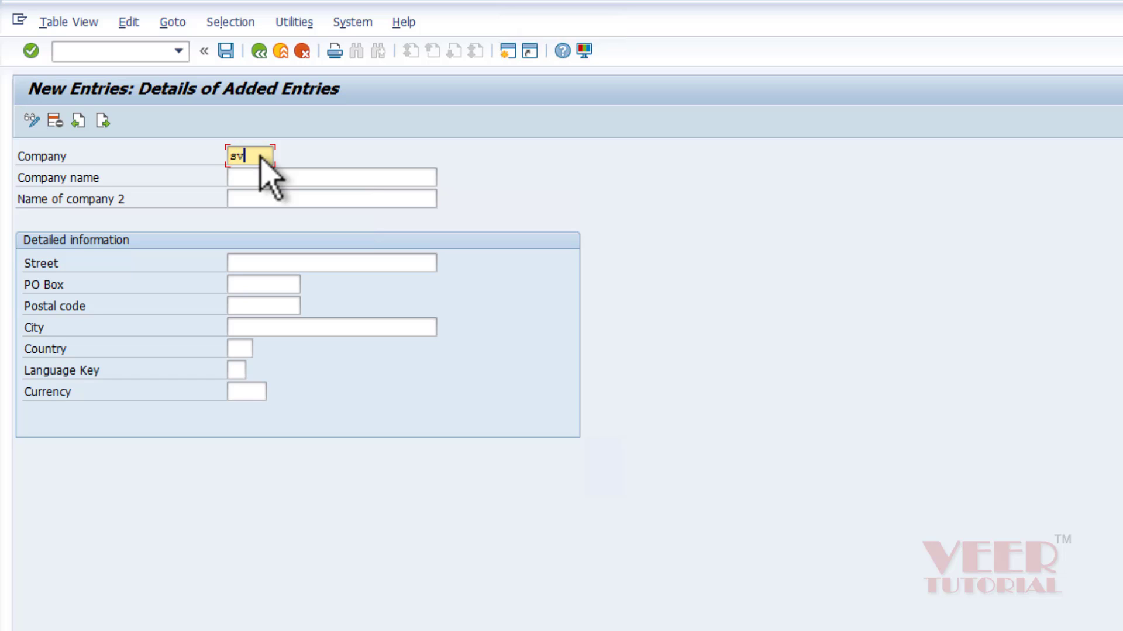
pyautogui.click(265, 177)
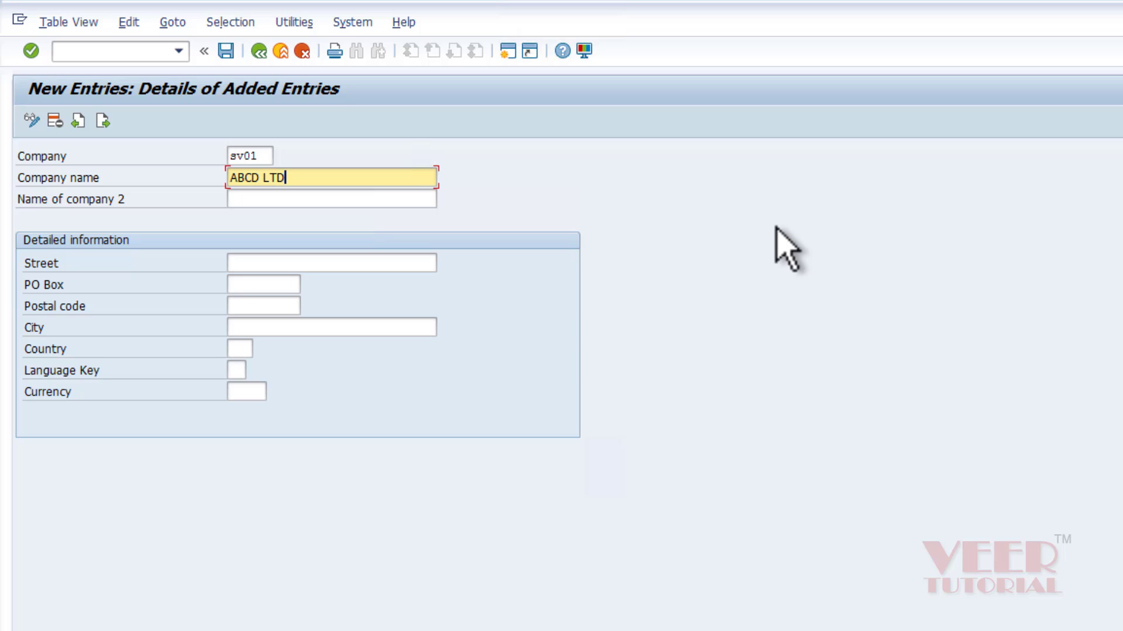
pyautogui.click(302, 200)
pyautogui.click(347, 194)
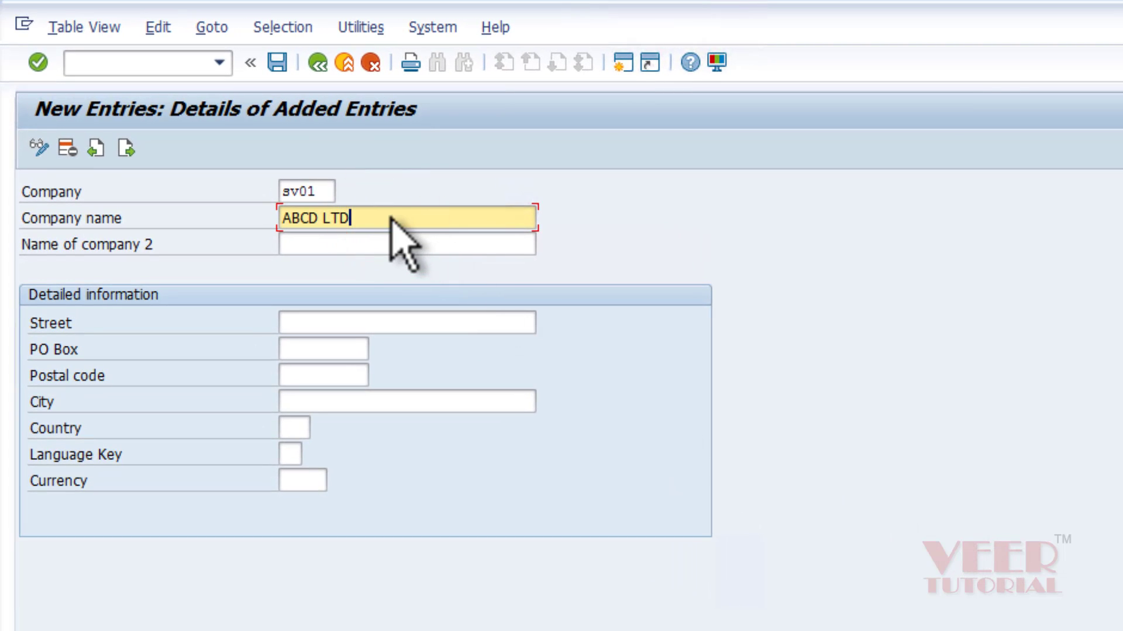
pyautogui.click(359, 240)
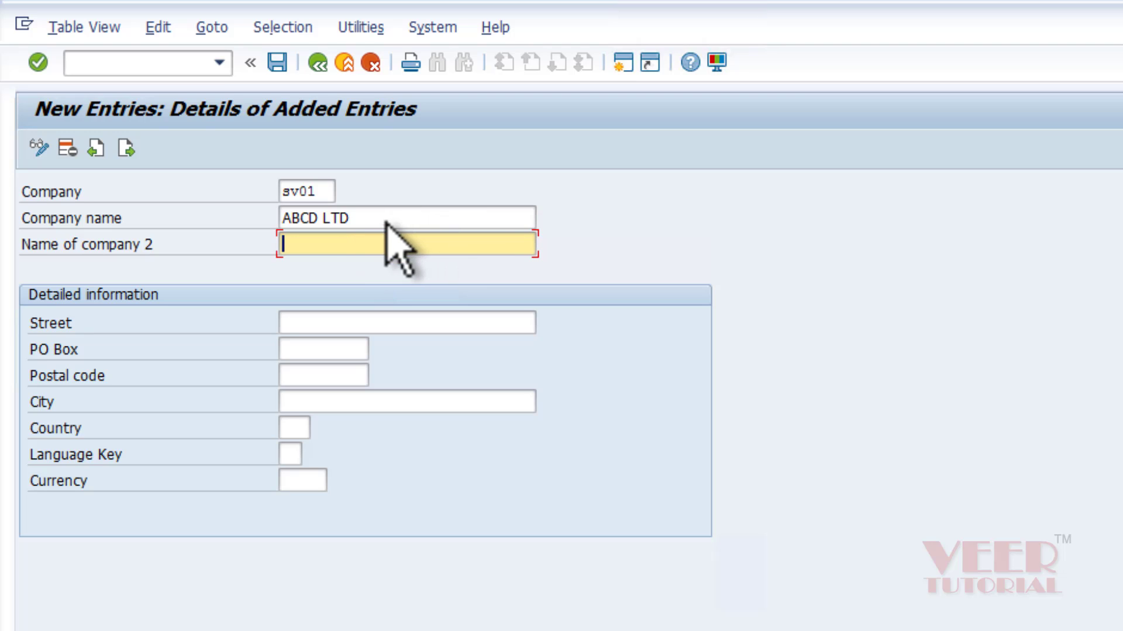
pyautogui.click(383, 219)
pyautogui.click(360, 247)
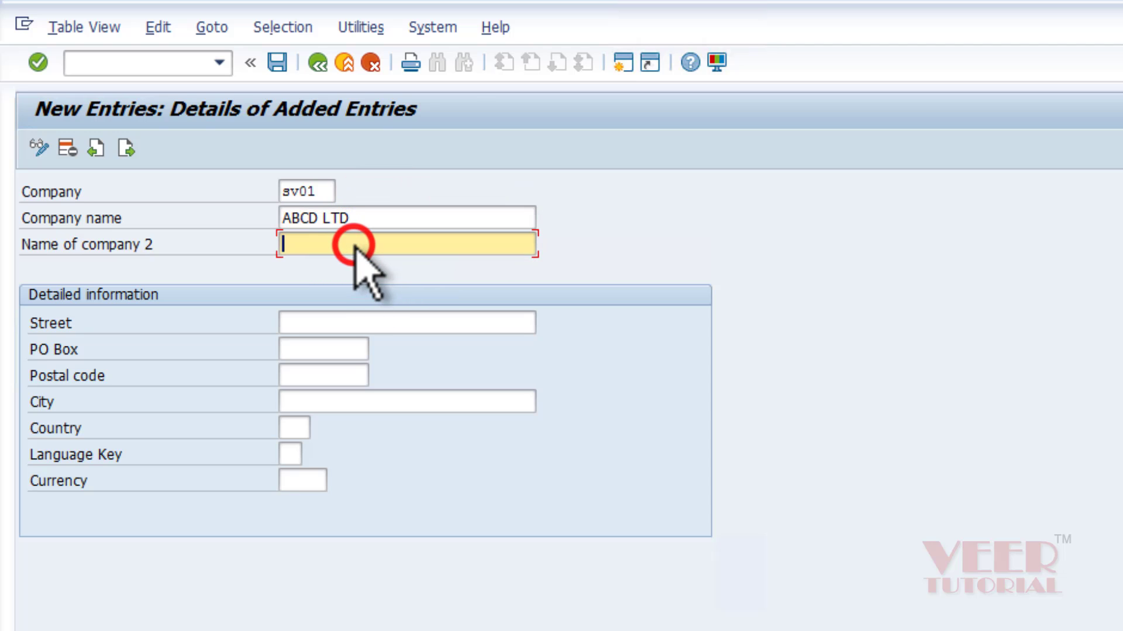
# Fill in the street, PO box, postal code and city NEW YORK.
pyautogui.click(380, 322)
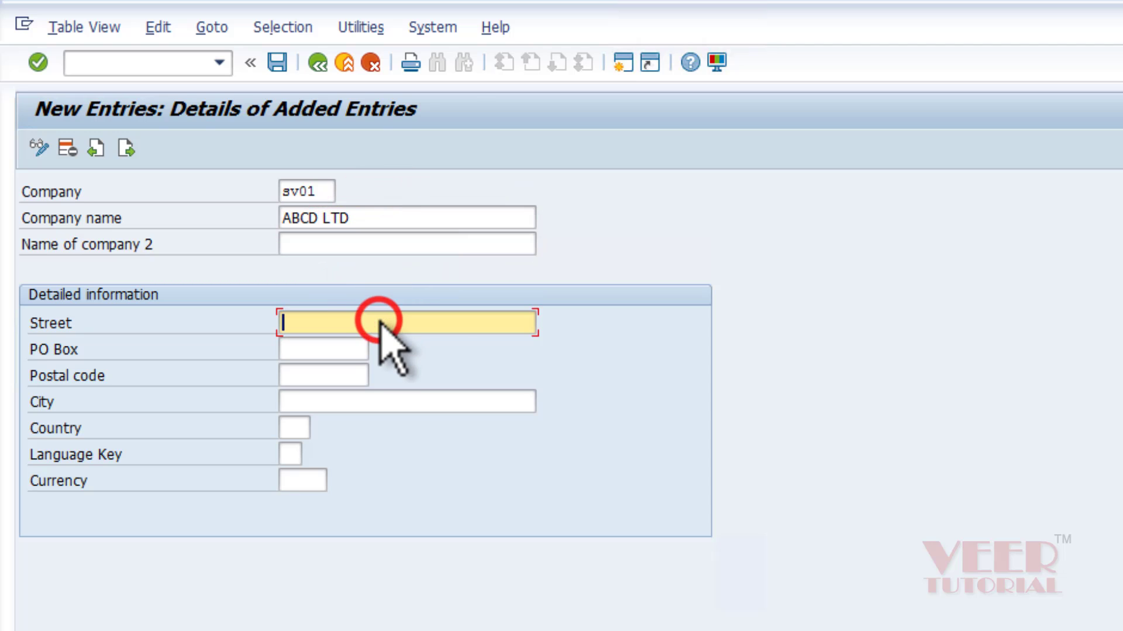
pyautogui.write('1234')
pyautogui.click(283, 427)
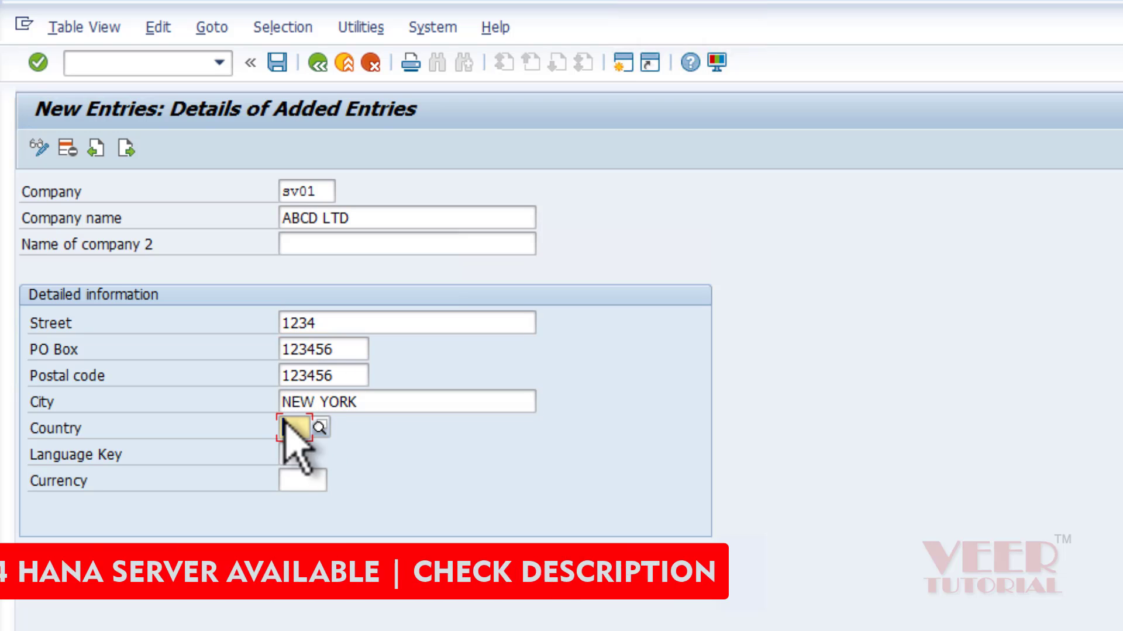
pyautogui.click(403, 394)
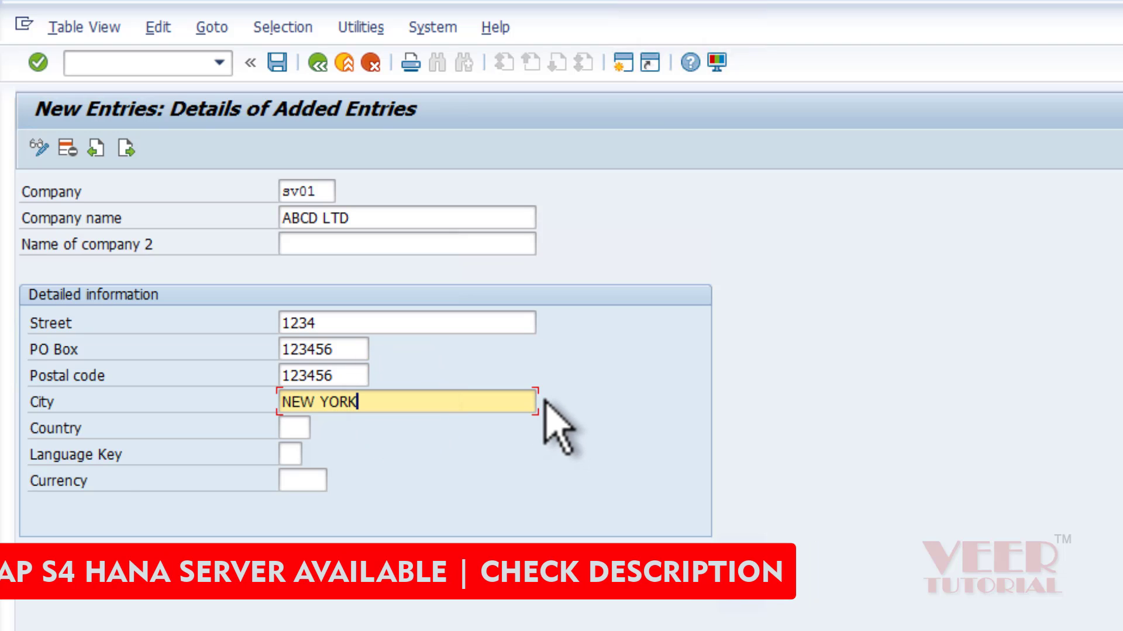
pyautogui.click(294, 427)
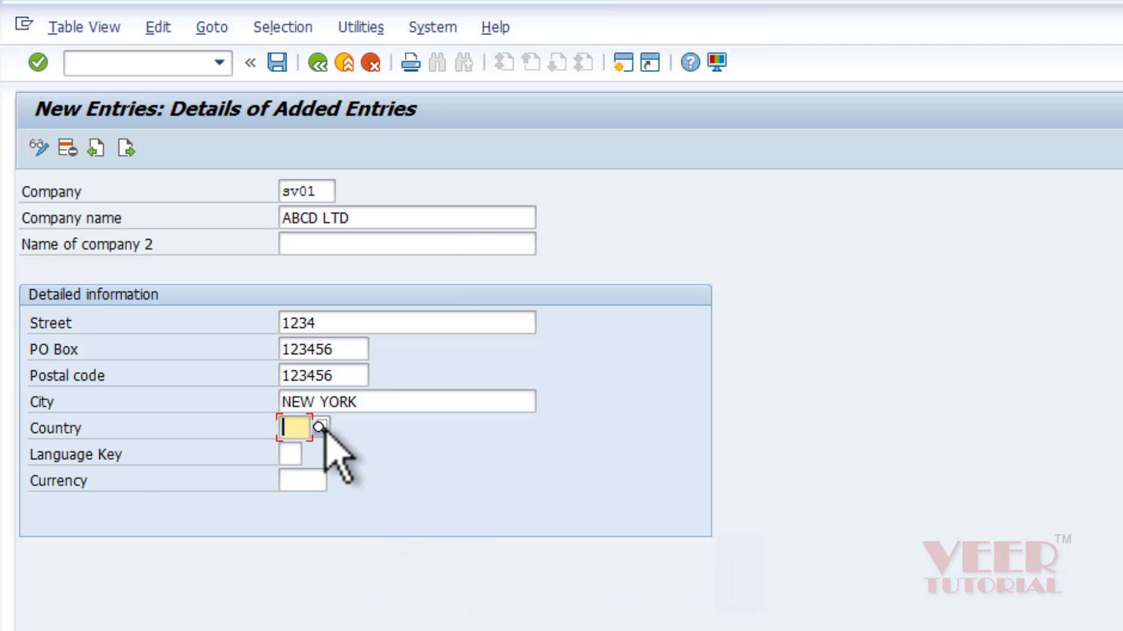
# Choose US (USA) from the Country search help as the company's country.
pyautogui.click(319, 427)
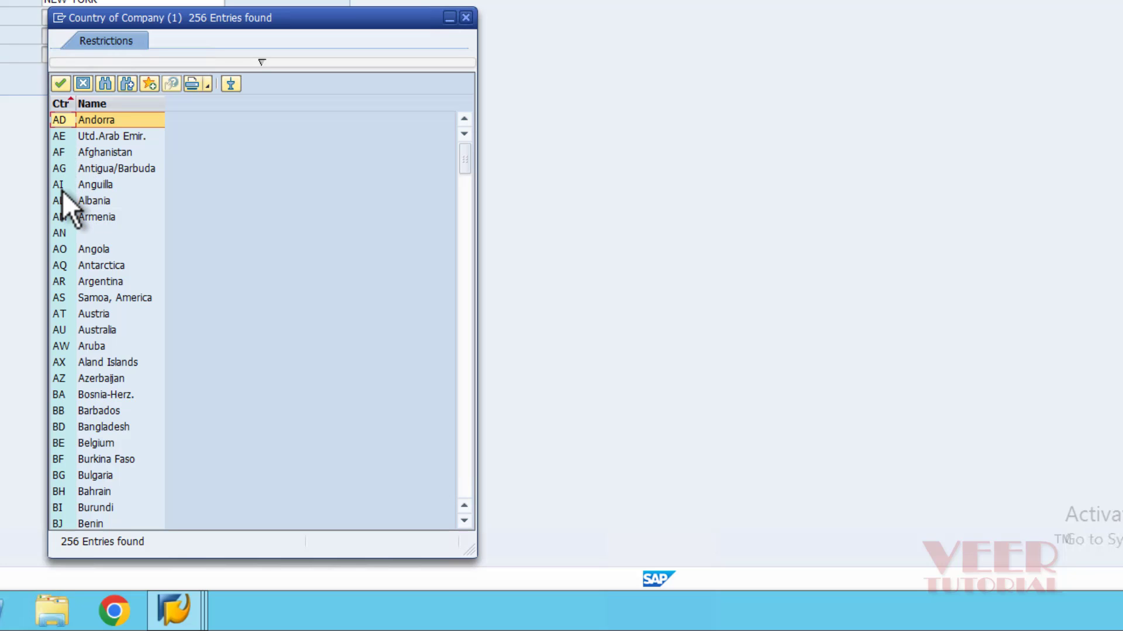
pyautogui.scroll(-4, 63, 193)
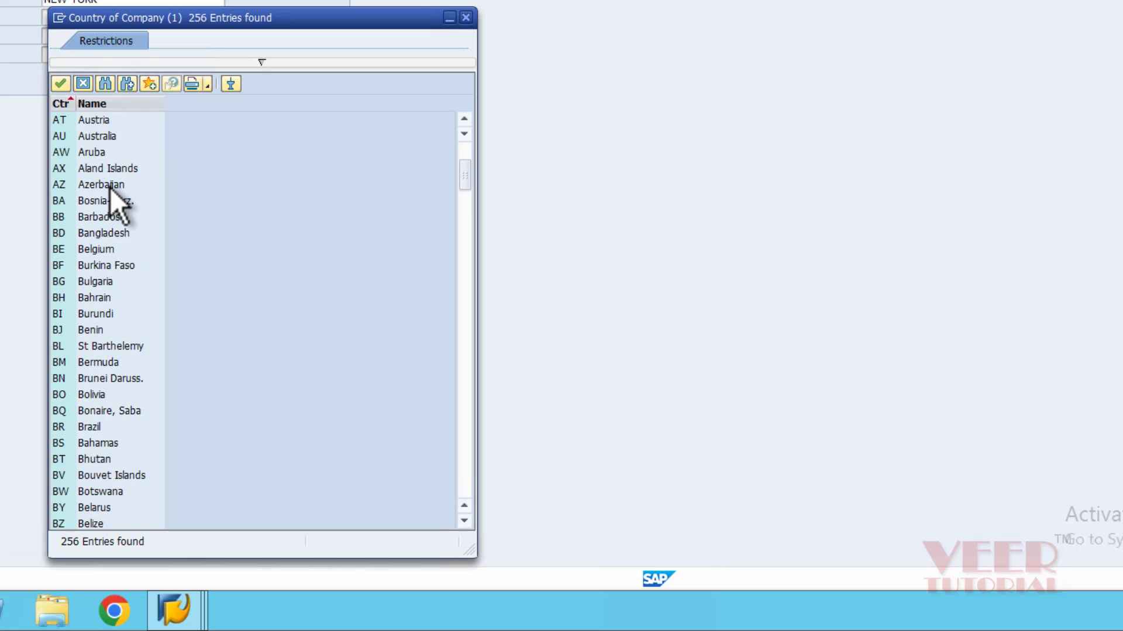
pyautogui.scroll(-2, 110, 188)
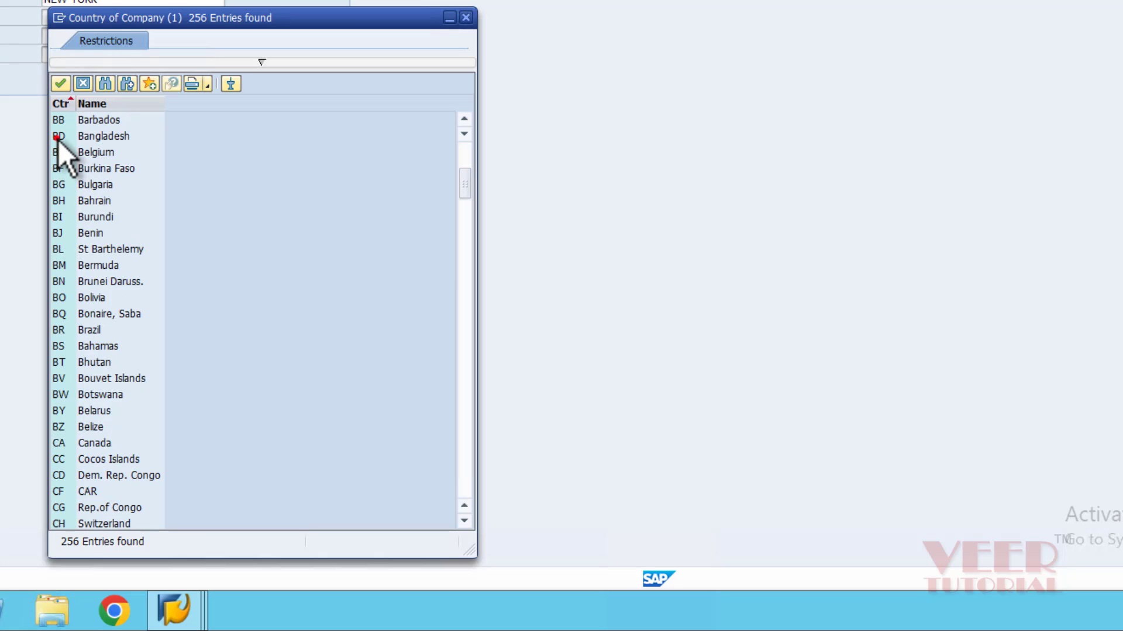
pyautogui.click(58, 137)
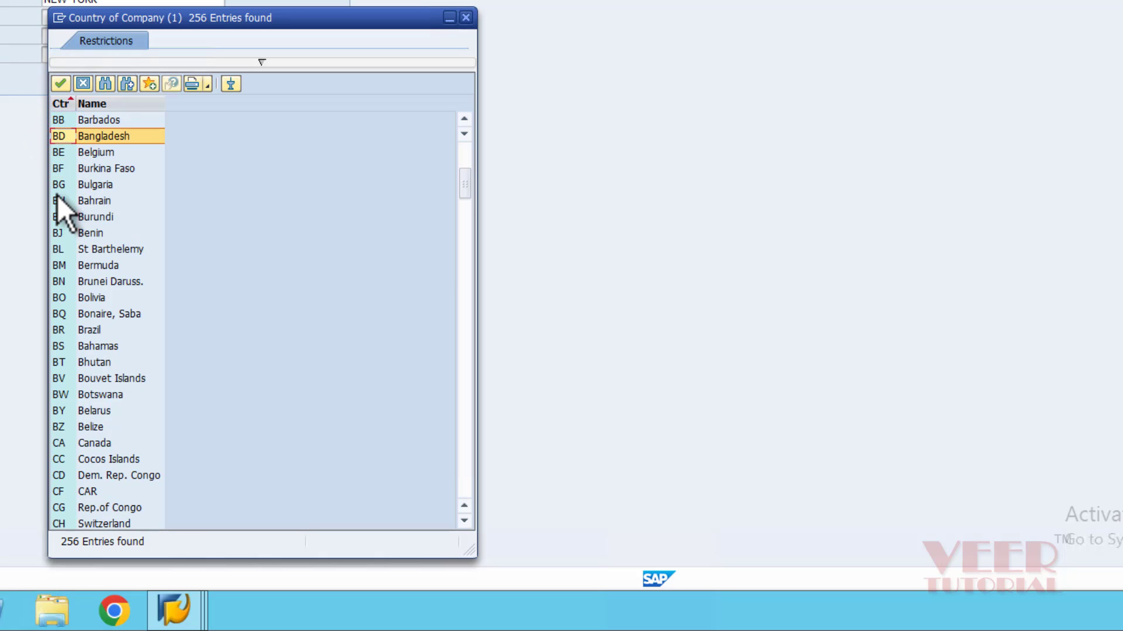
pyautogui.click(122, 179)
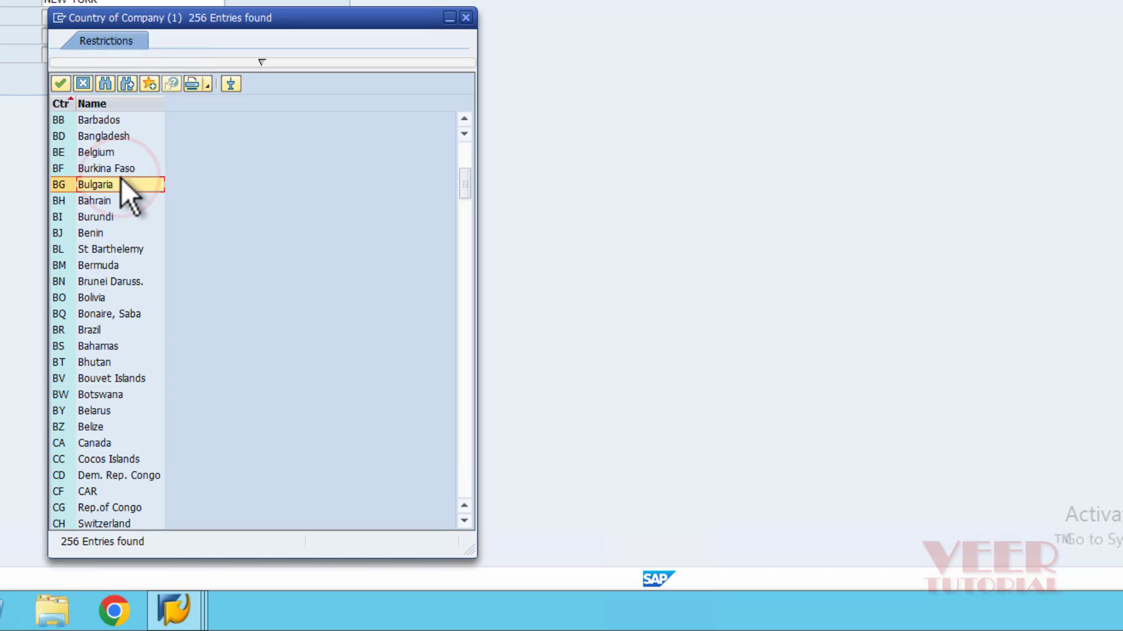
pyautogui.scroll(-13, 117, 199)
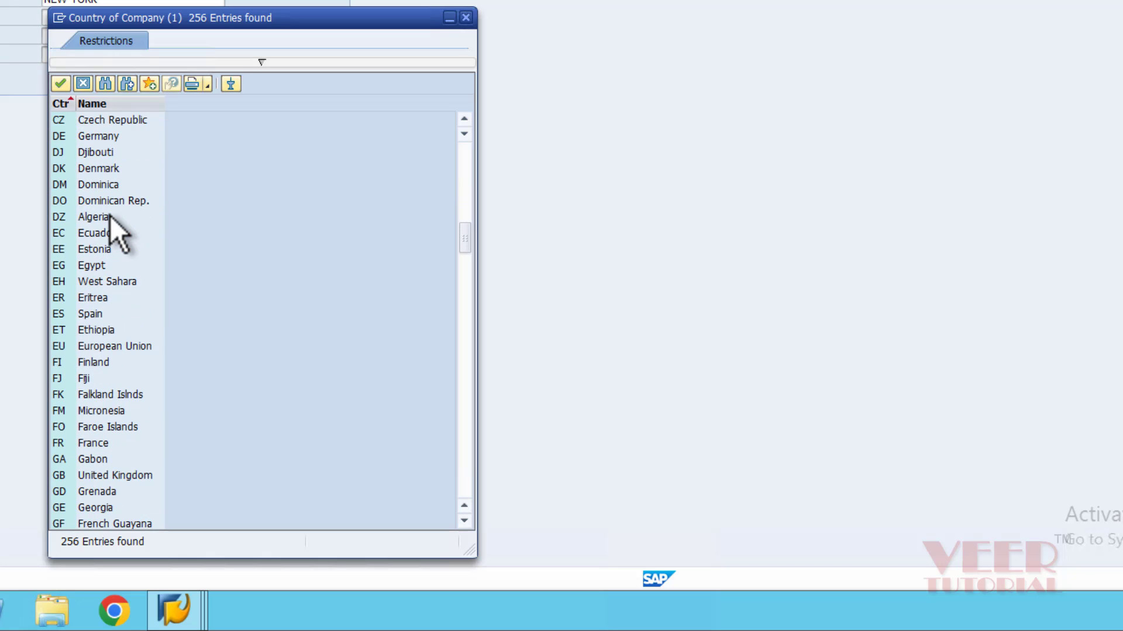
pyautogui.scroll(-9, 110, 215)
pyautogui.click(252, 26)
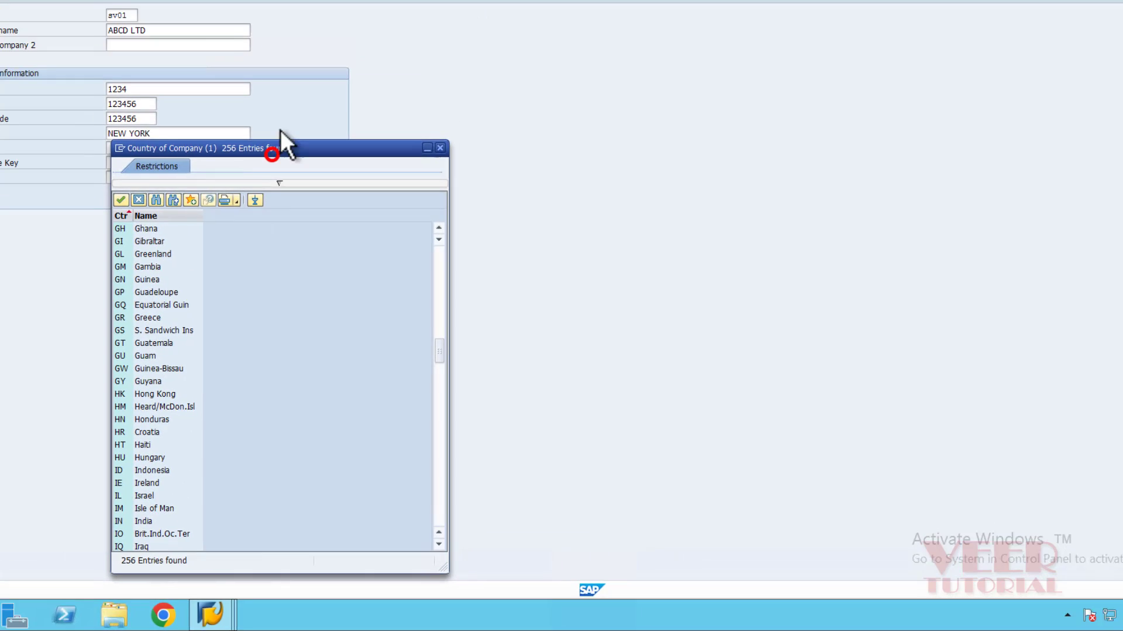
pyautogui.scroll(-12, 215, 499)
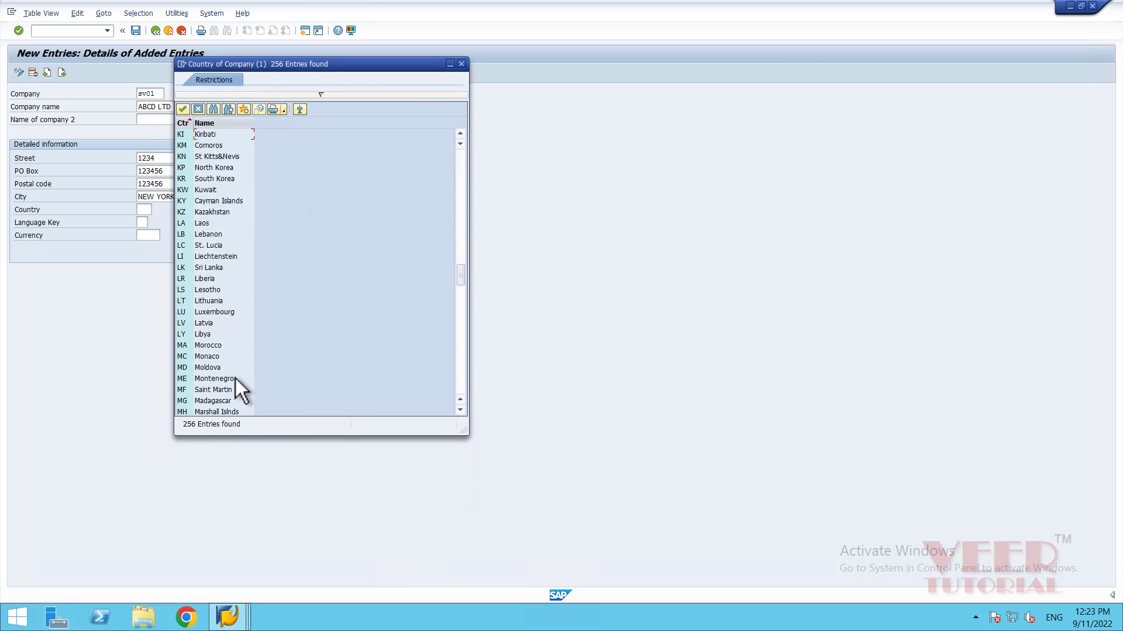
pyautogui.scroll(-20, 235, 379)
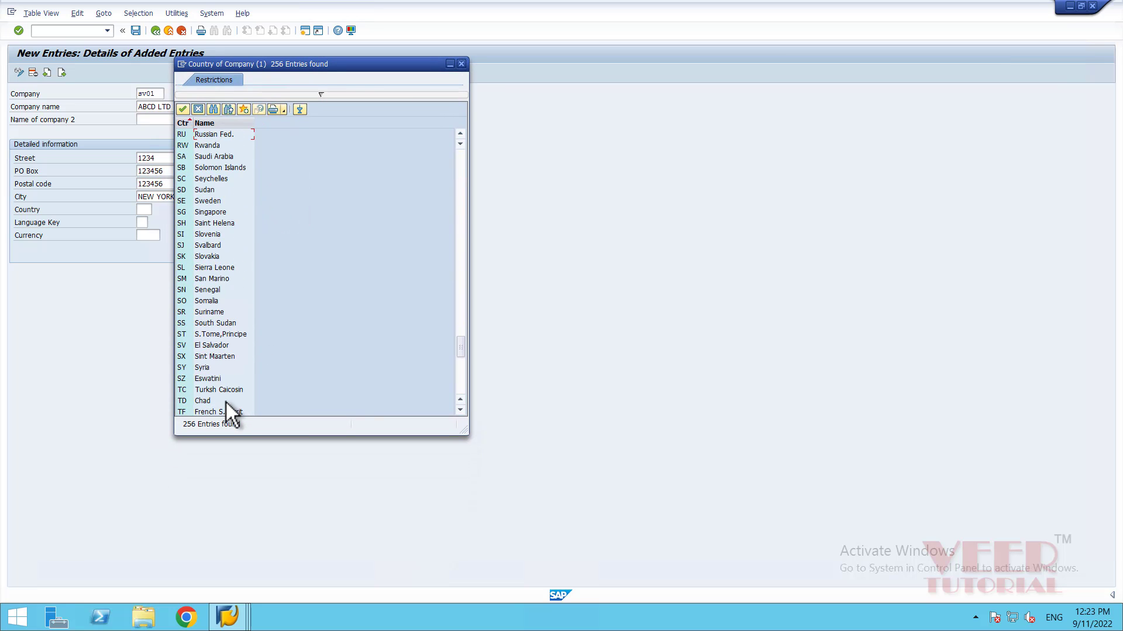
pyautogui.scroll(-11, 226, 402)
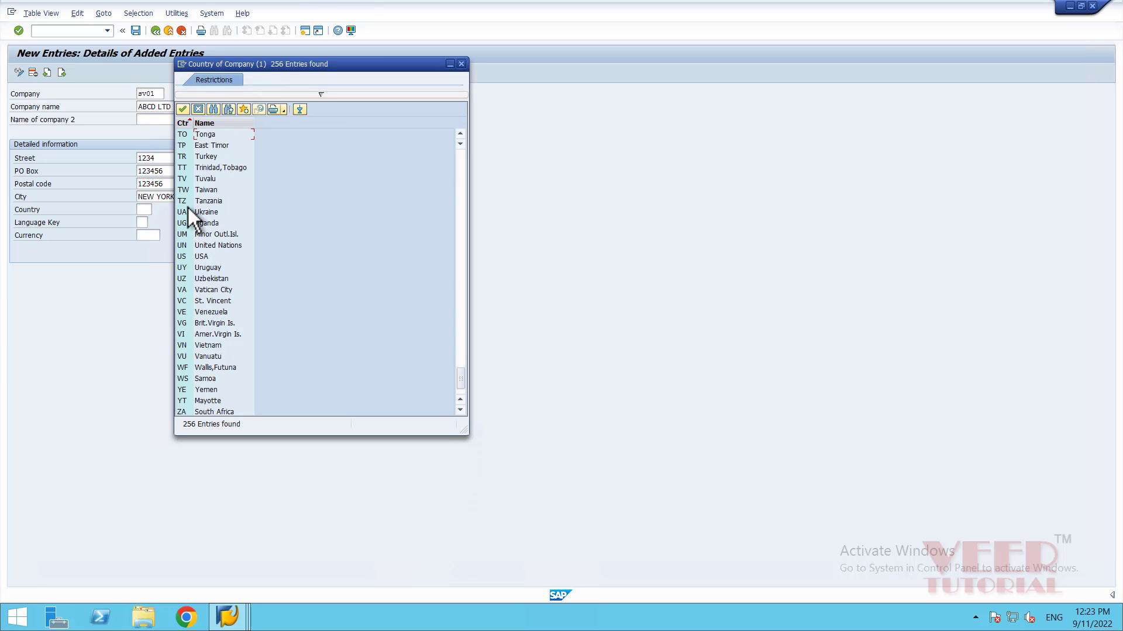
pyautogui.click(181, 256)
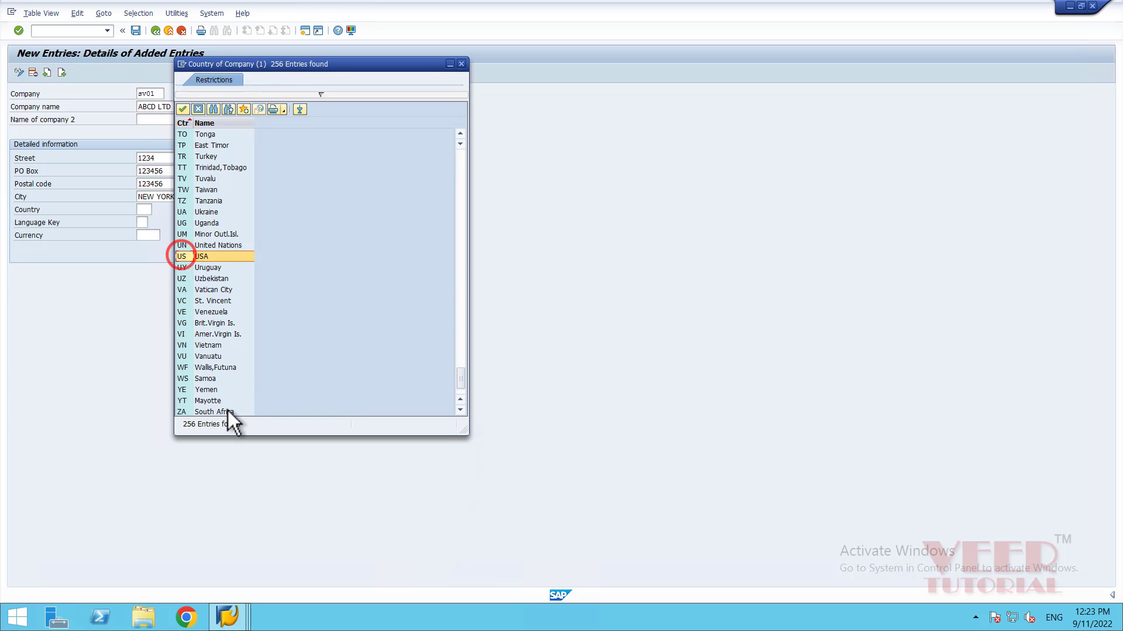
pyautogui.click(183, 110)
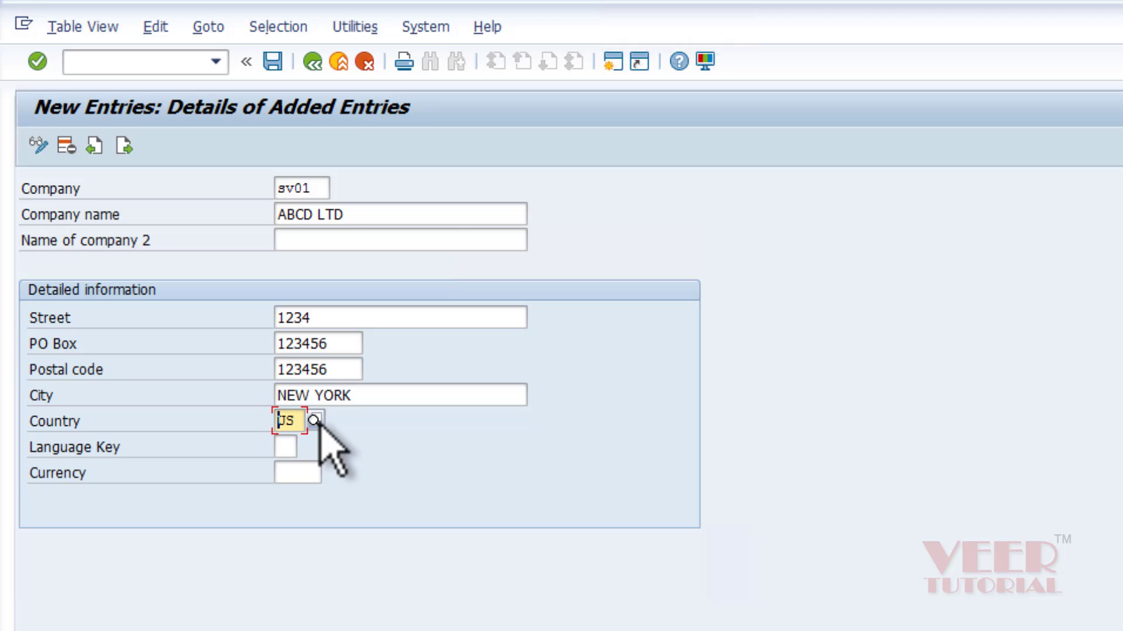
pyautogui.press('F4')
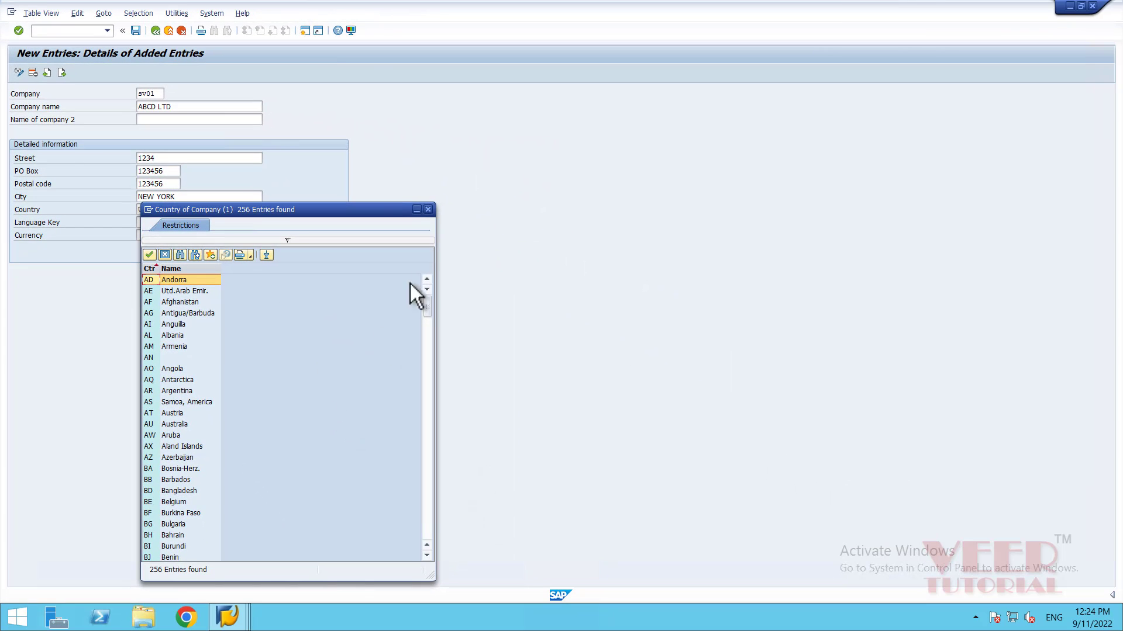
pyautogui.click(427, 209)
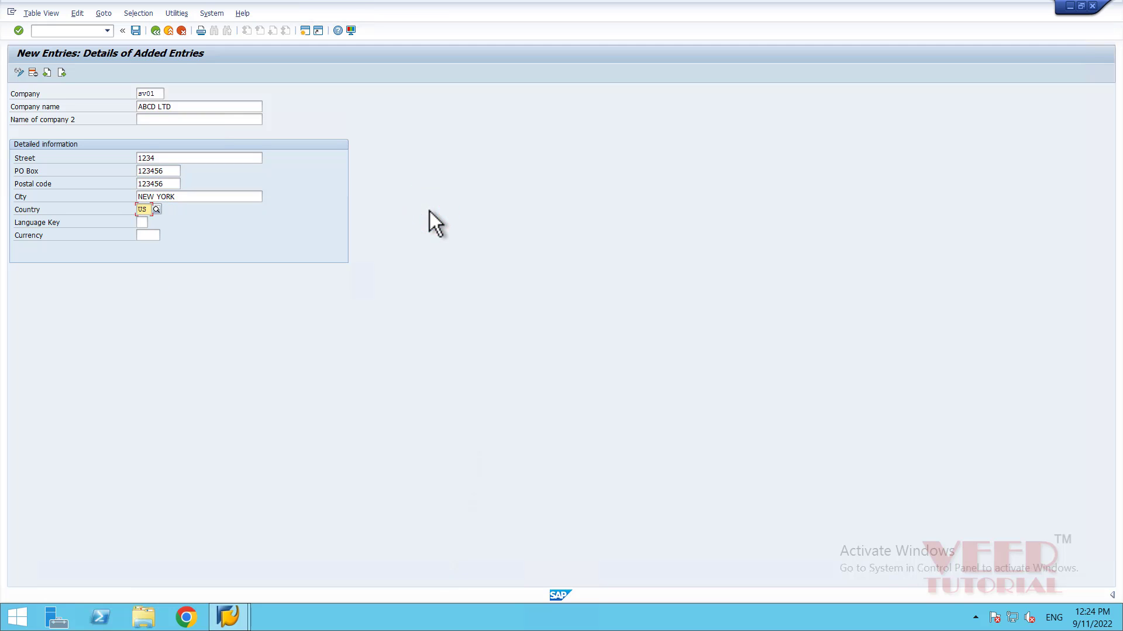
# Pick EN (English) from the Language Key search help.
pyautogui.click(208, 325)
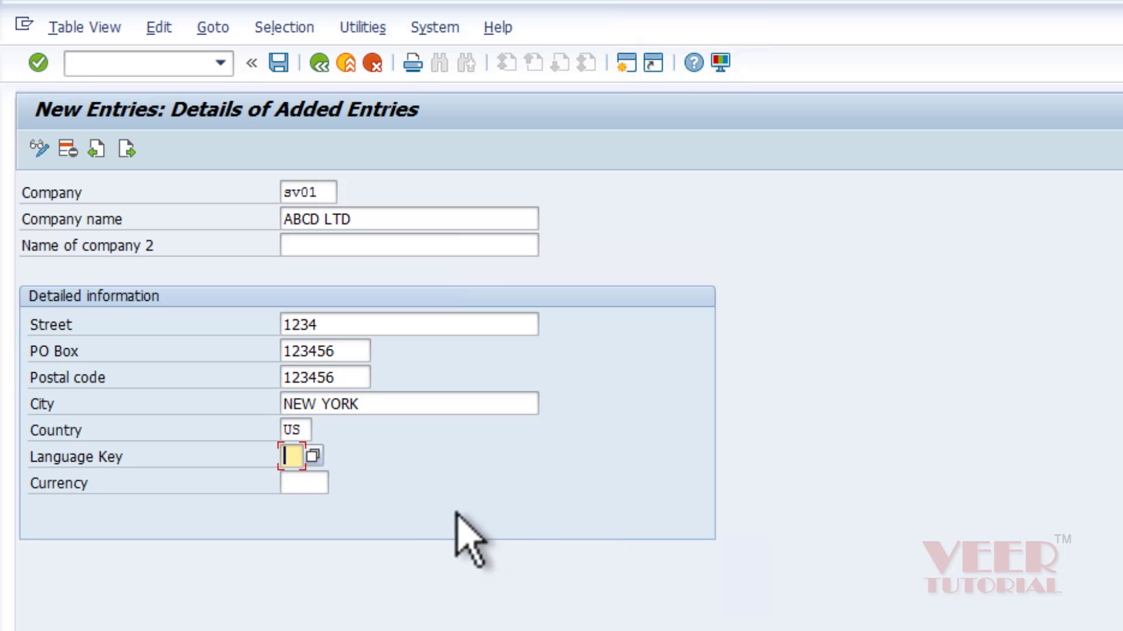
pyautogui.click(314, 456)
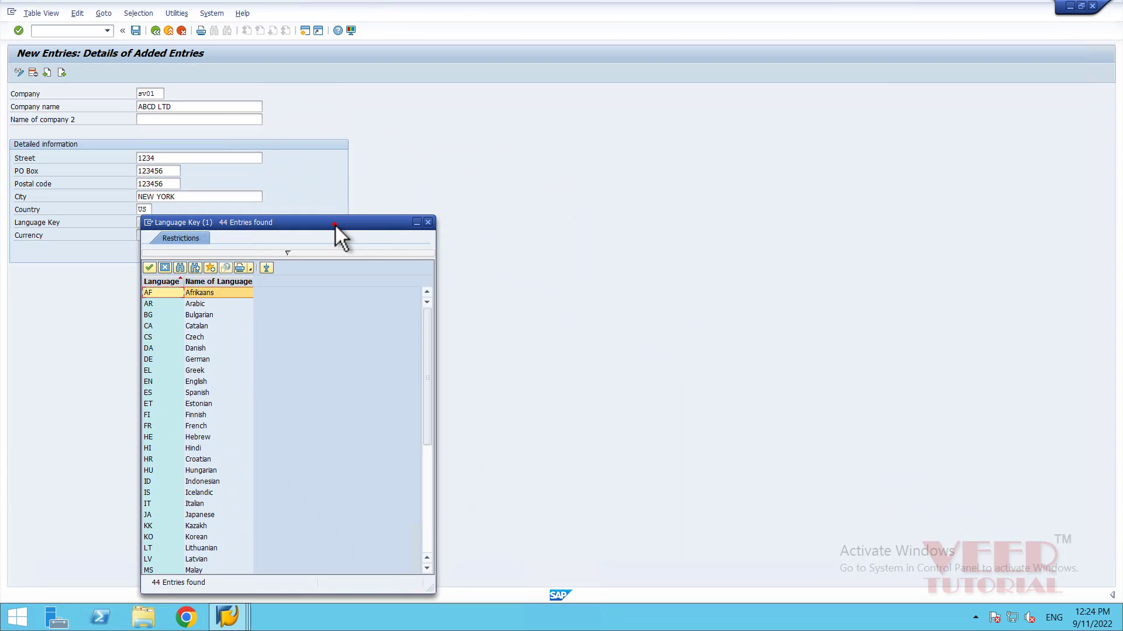
pyautogui.moveTo(334, 224); pyautogui.dragTo(373, 88)
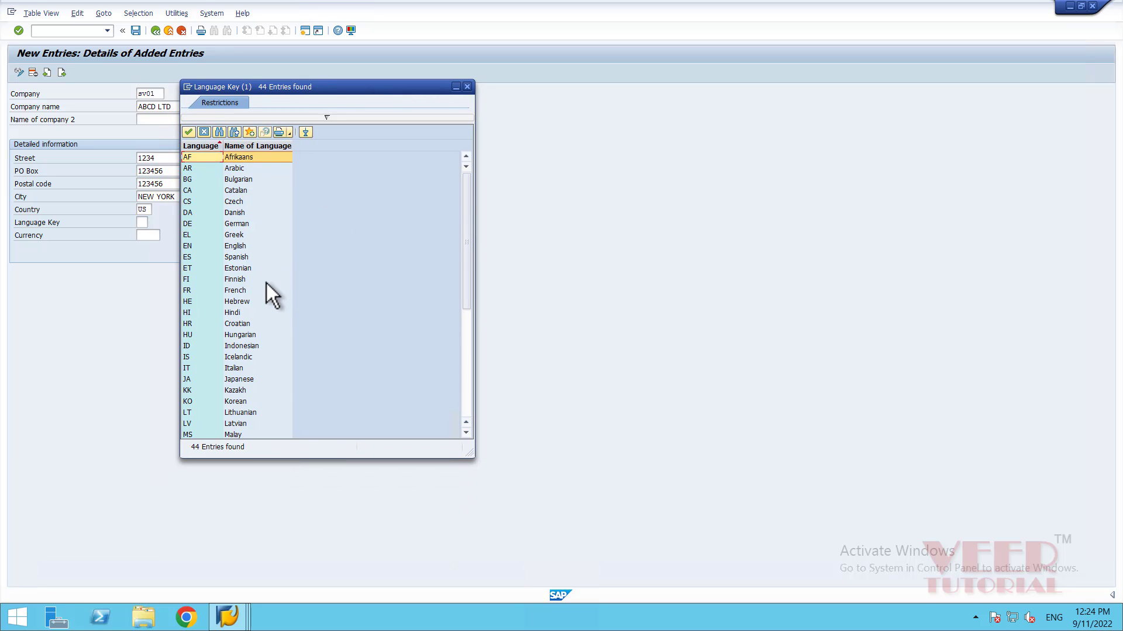
pyautogui.click(192, 246)
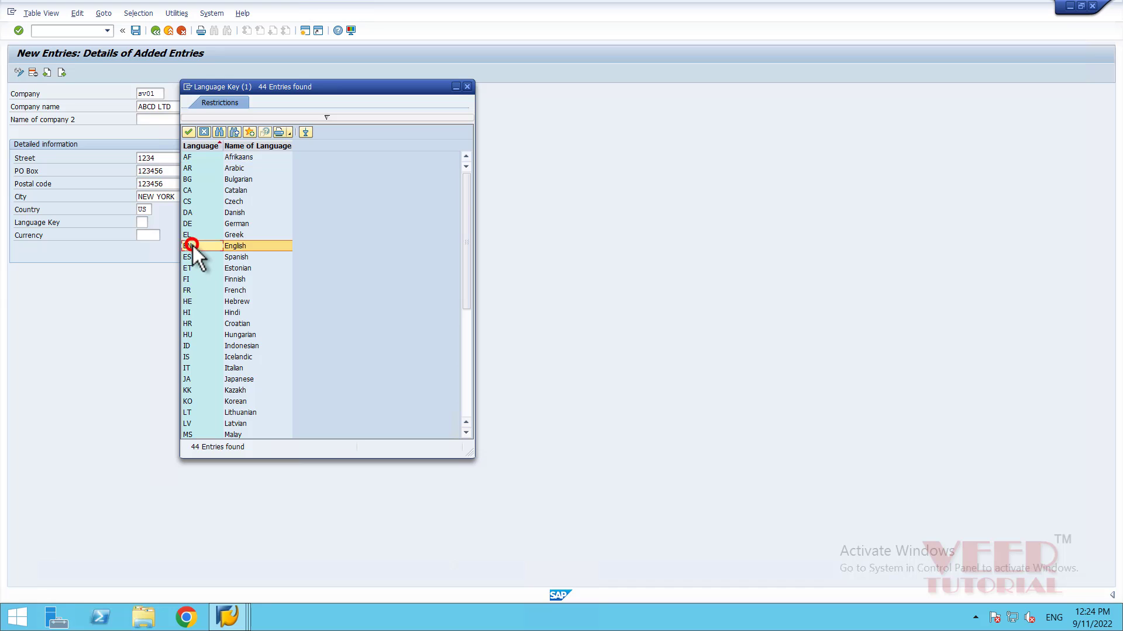
pyautogui.click(189, 131)
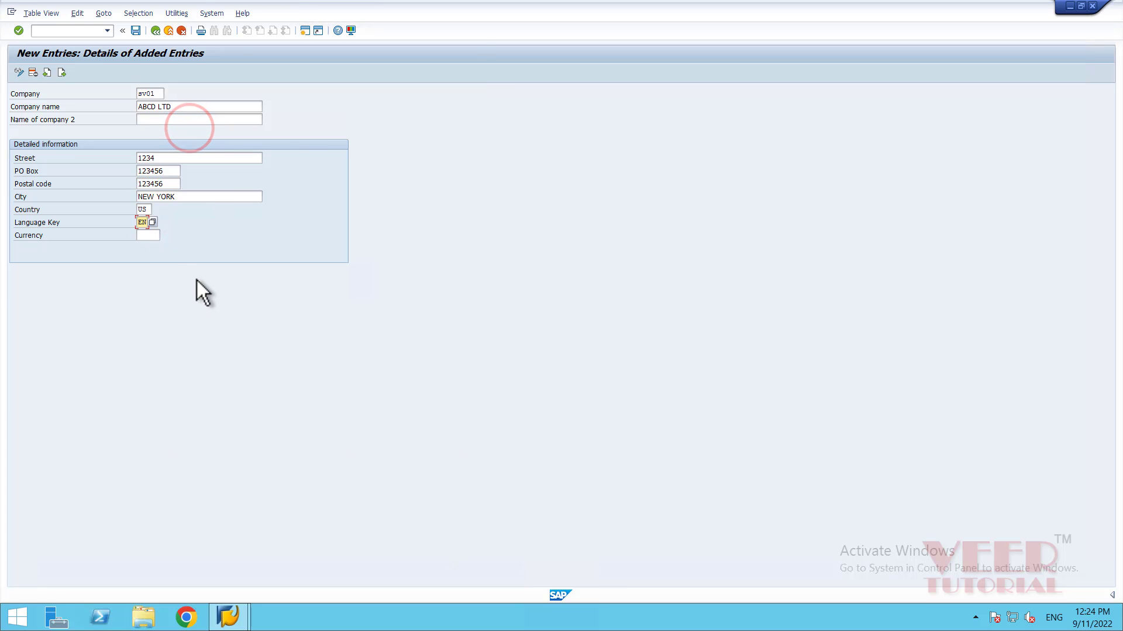
pyautogui.click(147, 235)
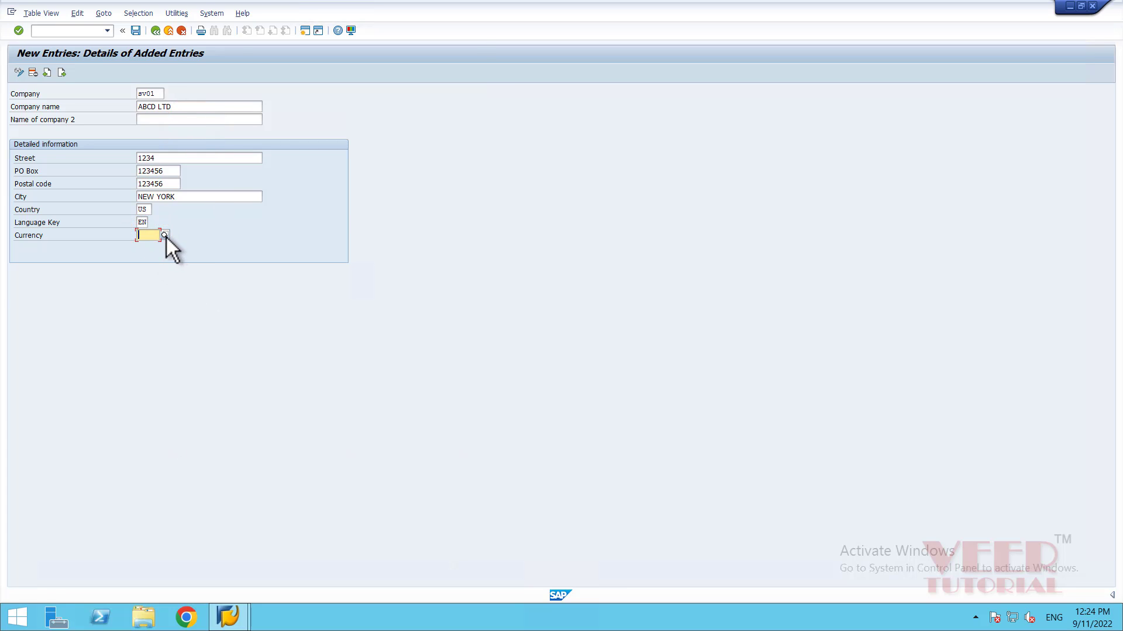
# Enter currency USD and save, which fails the postal code length check.
pyautogui.click(164, 234)
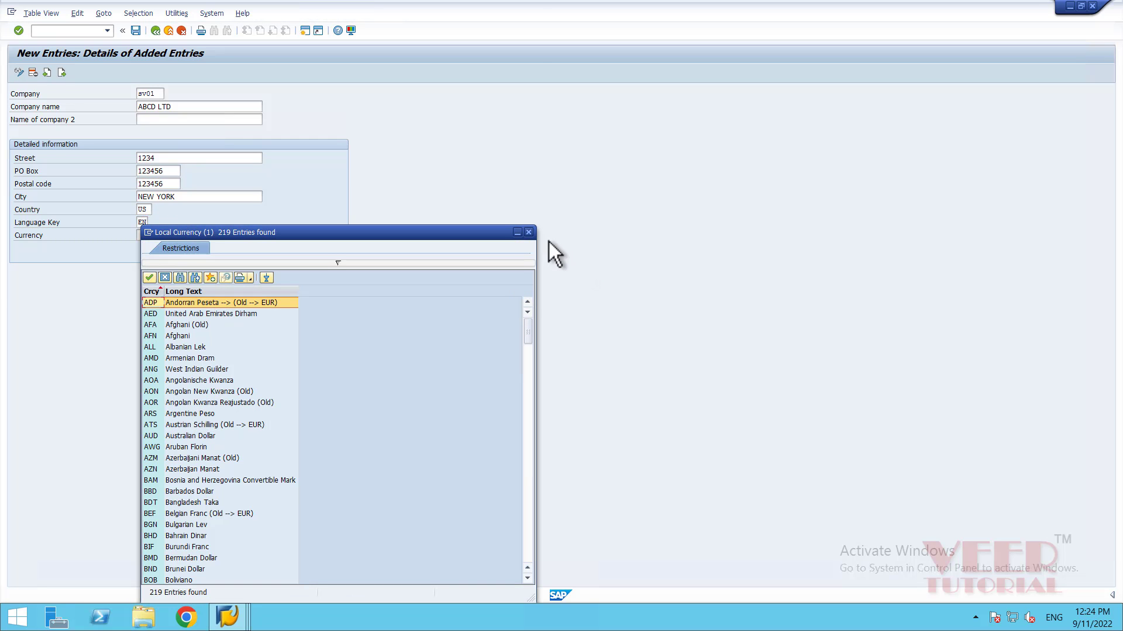
pyautogui.click(527, 229)
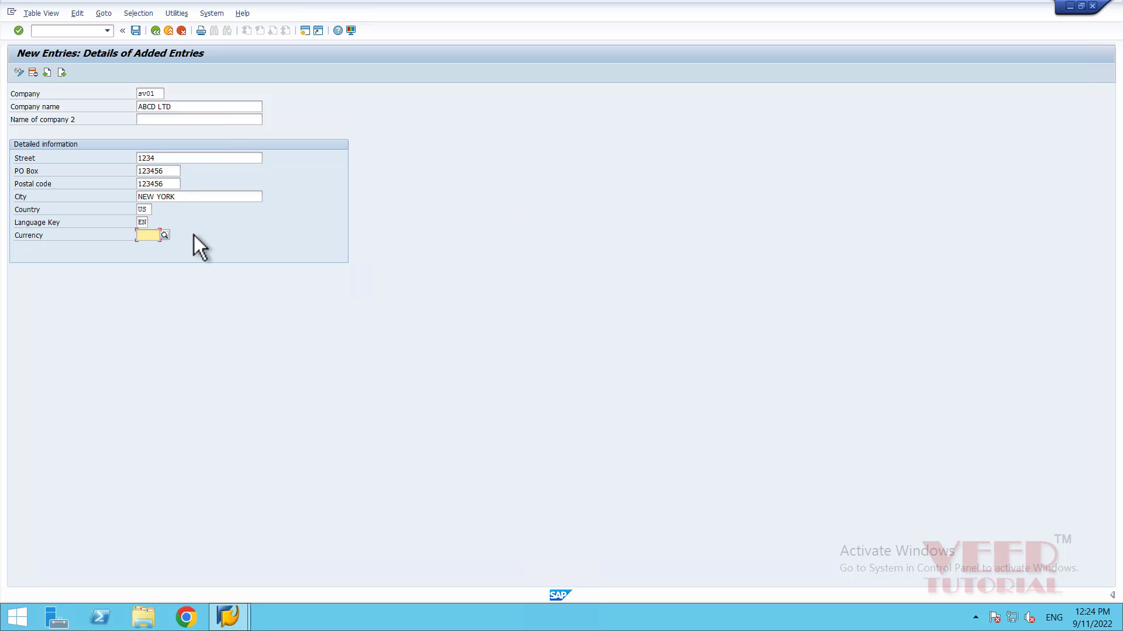
pyautogui.write('USD')
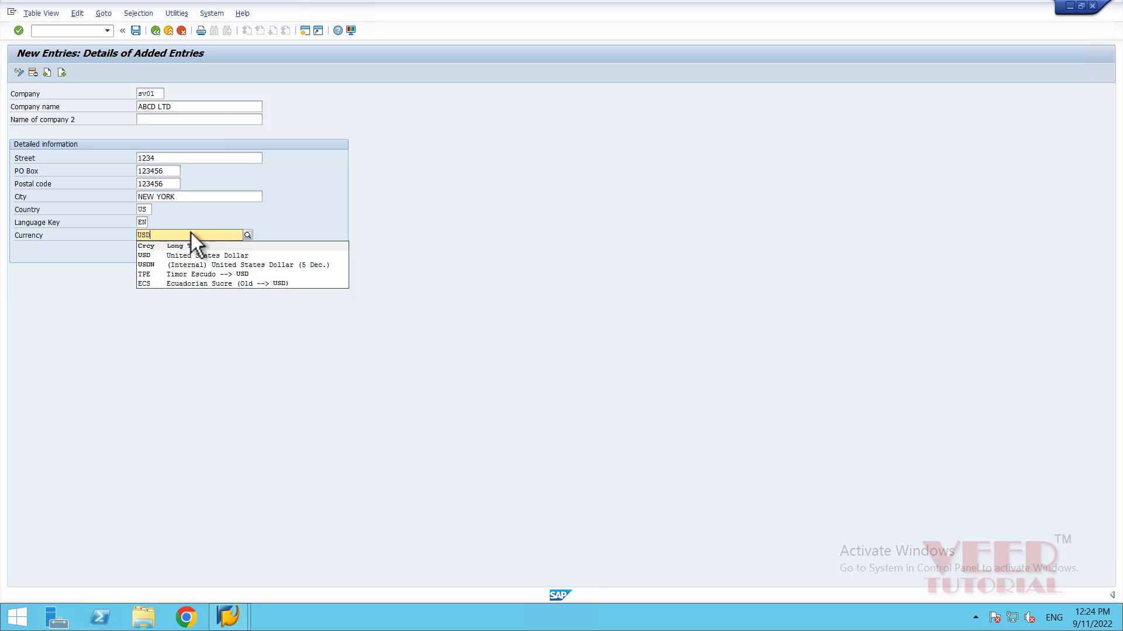
pyautogui.click(159, 257)
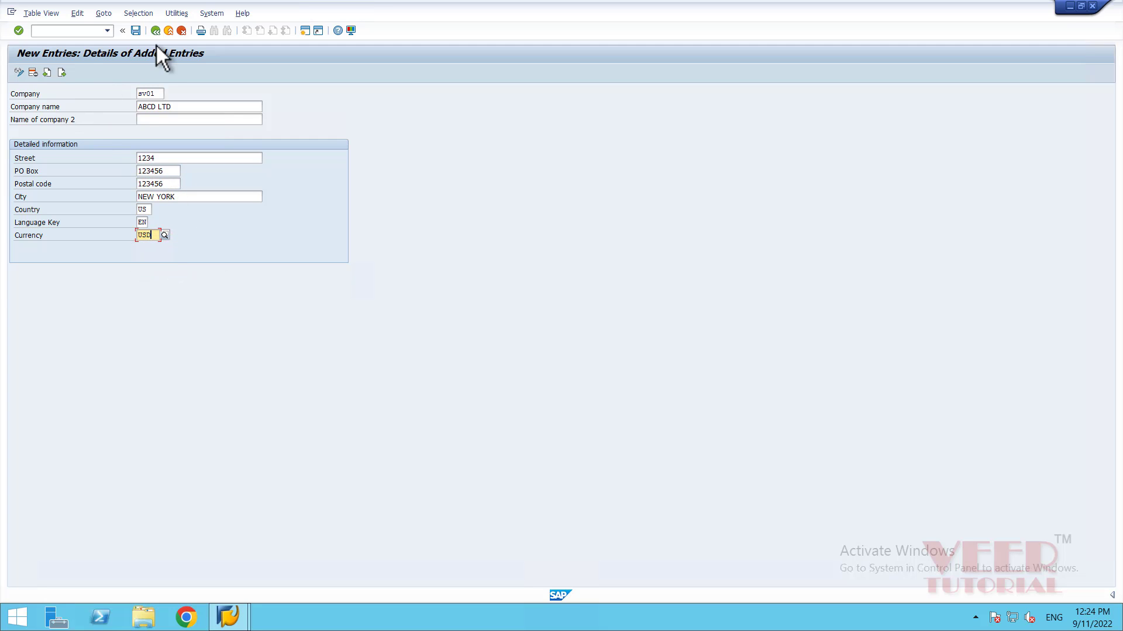
pyautogui.click(136, 30)
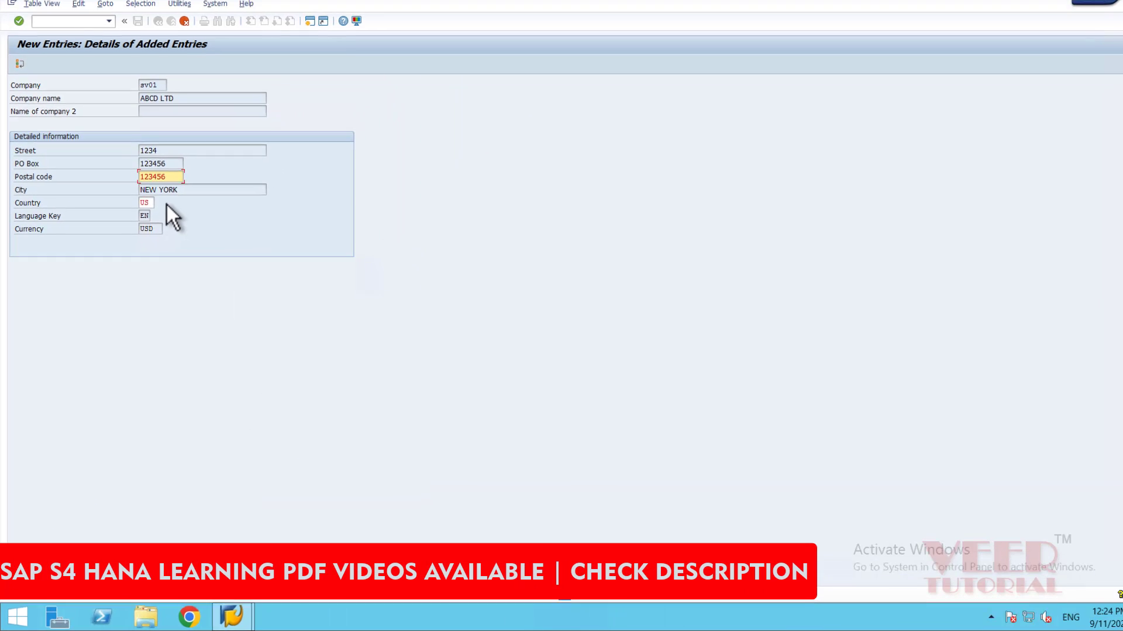
# Delete the extra sixth digit so the postal code reads 12345.
pyautogui.click(168, 179)
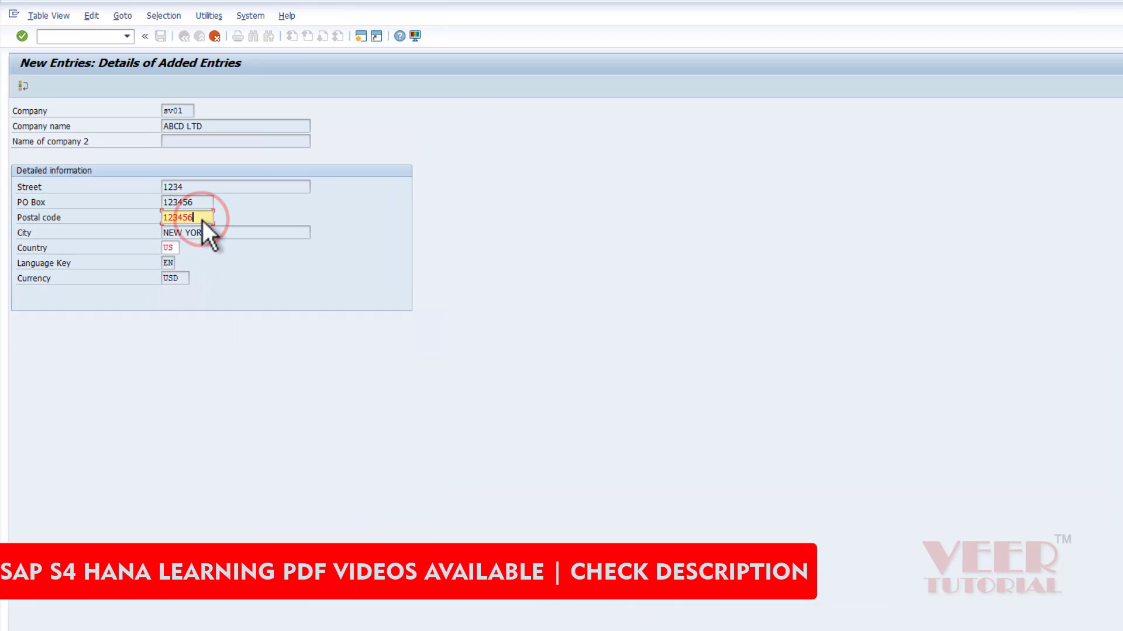
pyautogui.press('BackSpace')
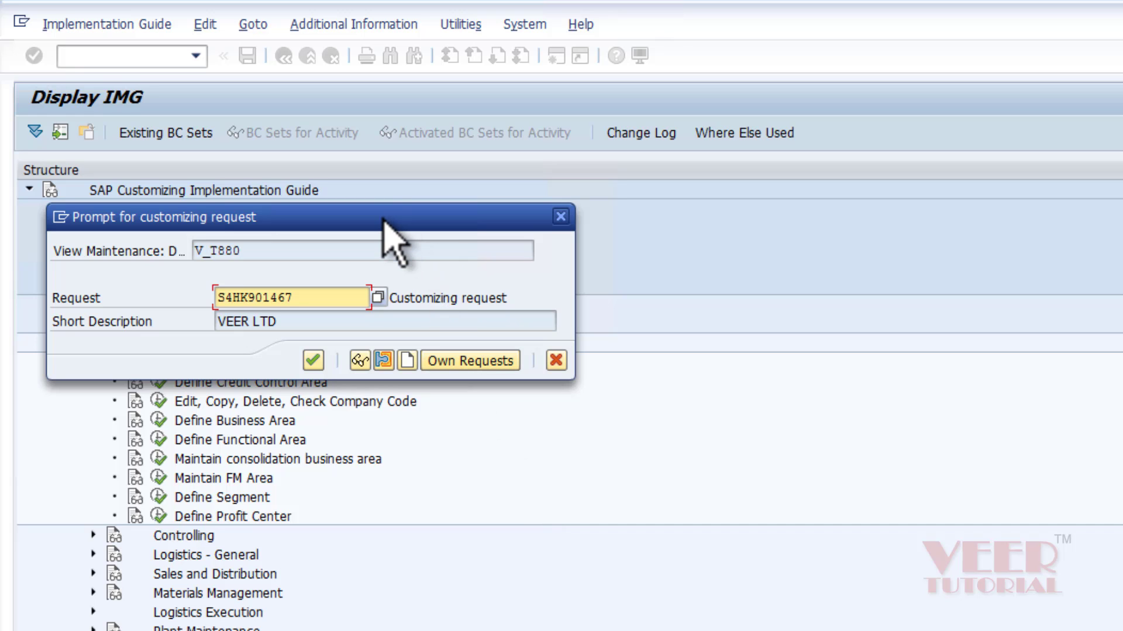
# Move the customizing request prompt aside and choose Create Request.
pyautogui.moveTo(383, 219); pyautogui.dragTo(423, 326)
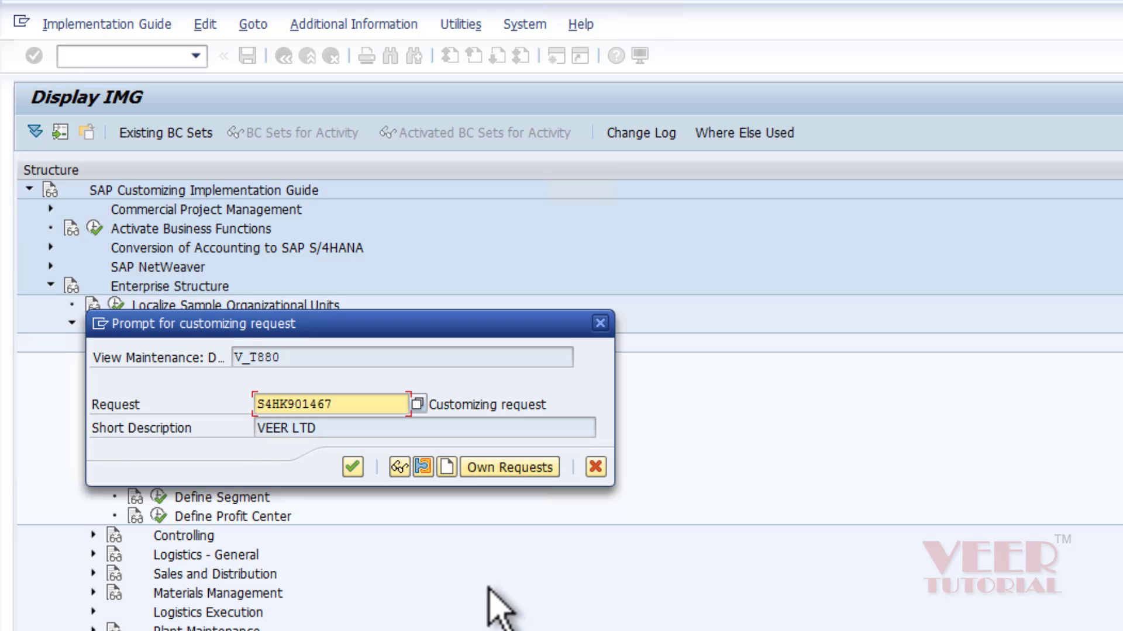
pyautogui.click(444, 468)
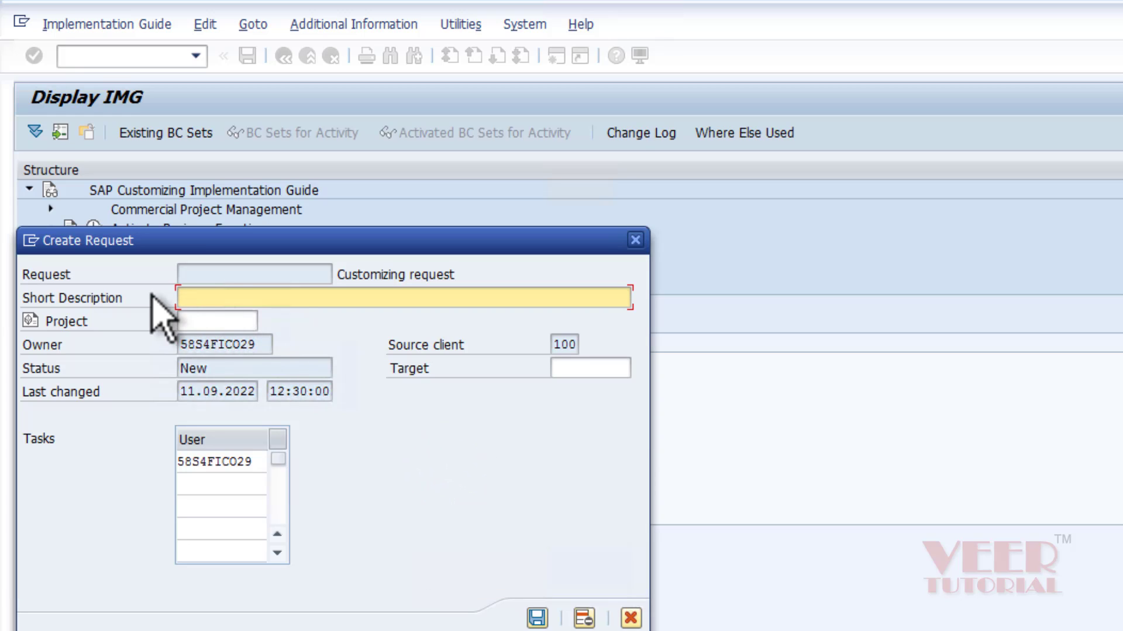
# Create customizing request S4HK901653 with short description 'DEFINE NEW COMPANY' plus the creator's name.
pyautogui.click(319, 295)
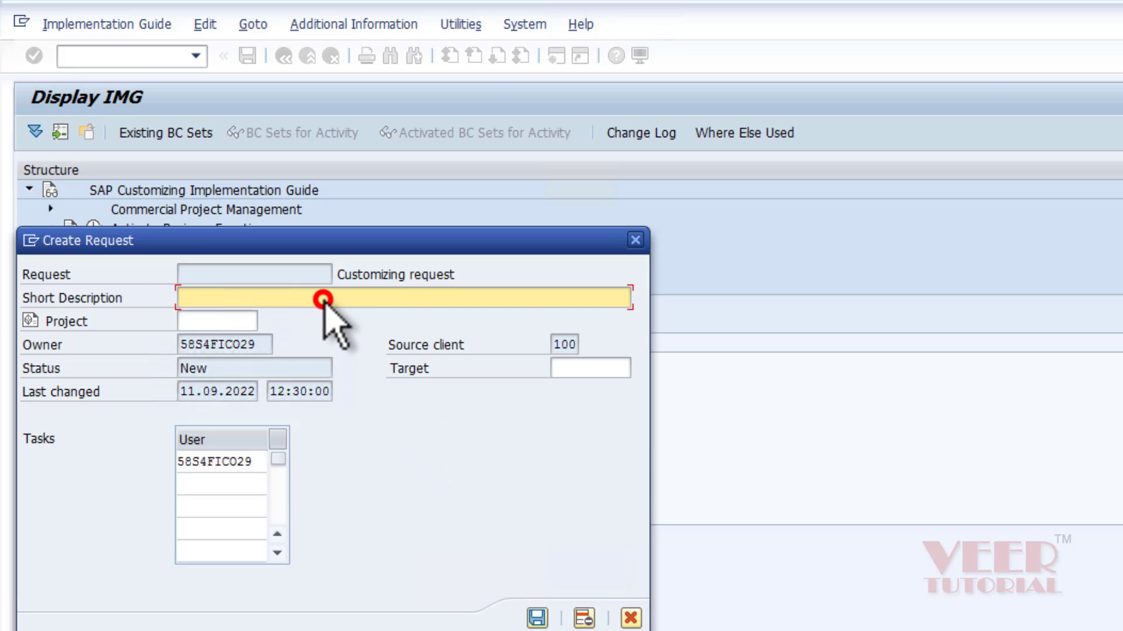
pyautogui.write('DEFINE')
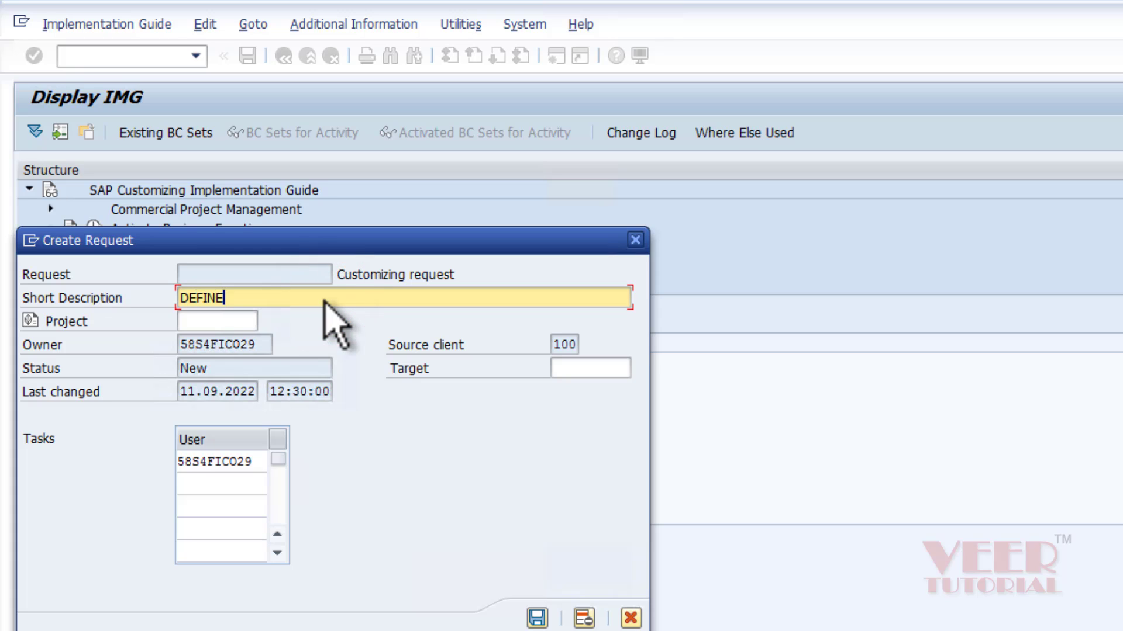
pyautogui.write(' NEW COMPANY')
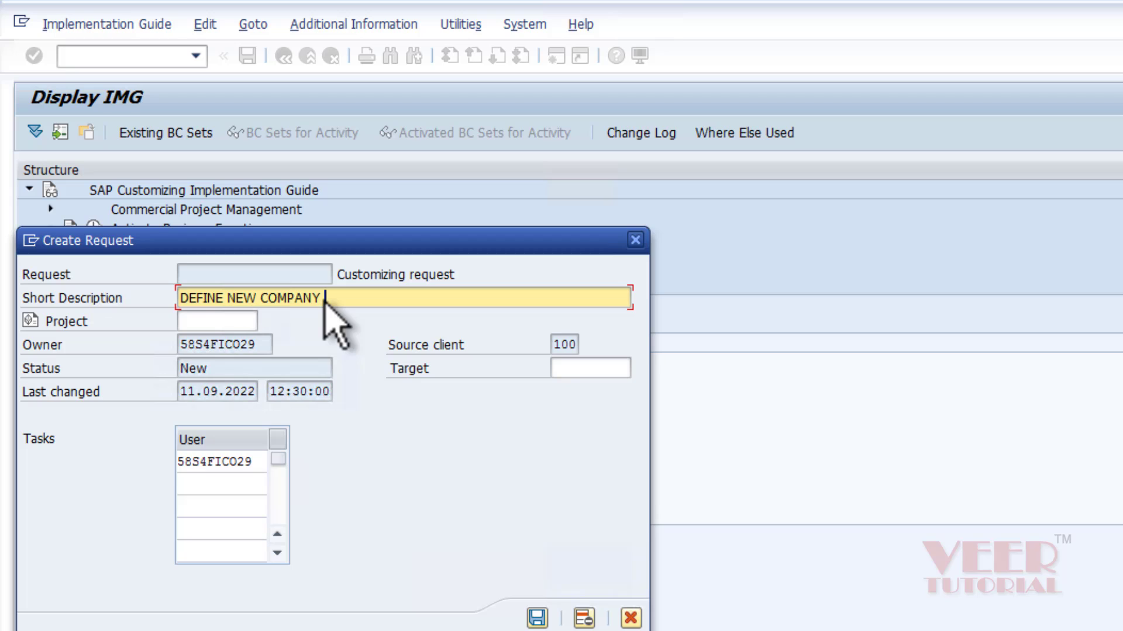
pyautogui.write('VEER')
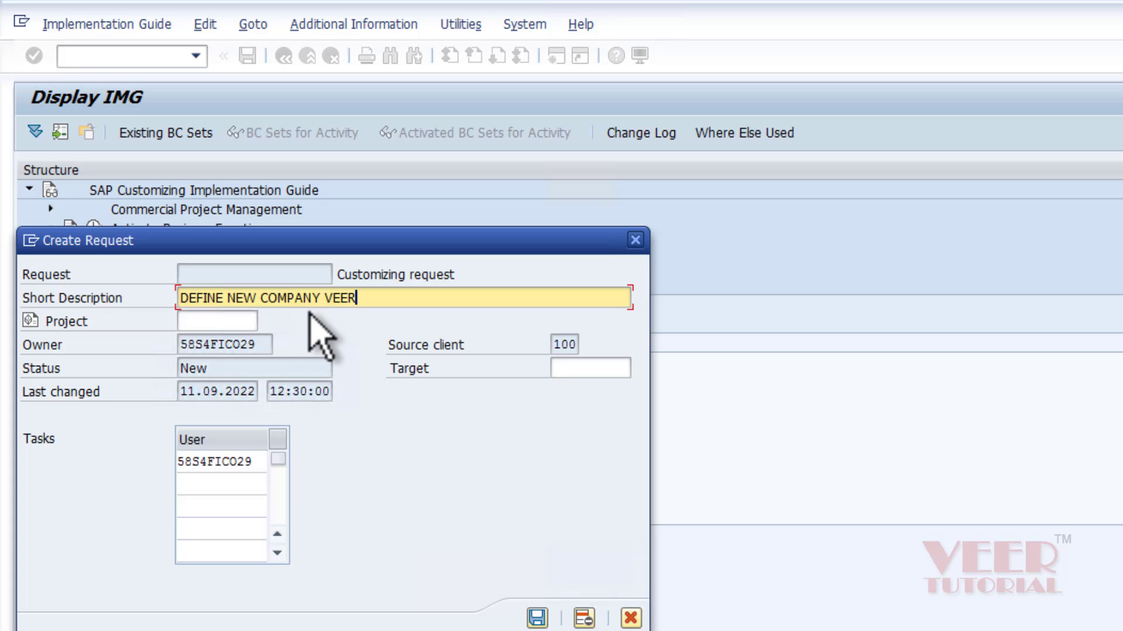
pyautogui.click(536, 618)
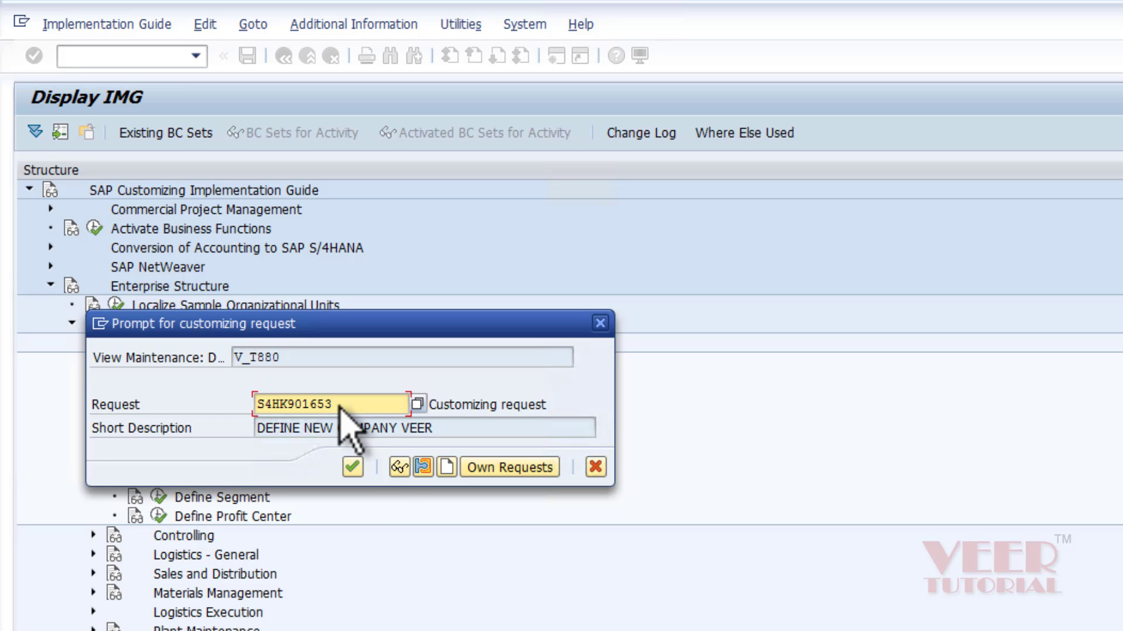
# Save company SV01 under the new customizing request S4HK901653.
pyautogui.click(351, 466)
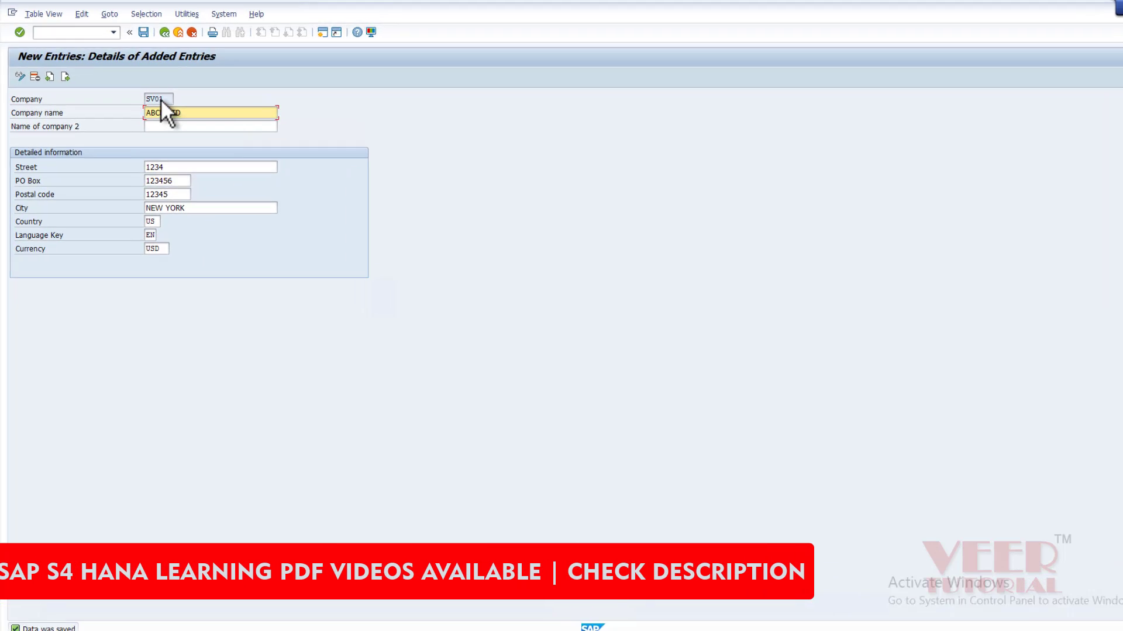
pyautogui.click(154, 97)
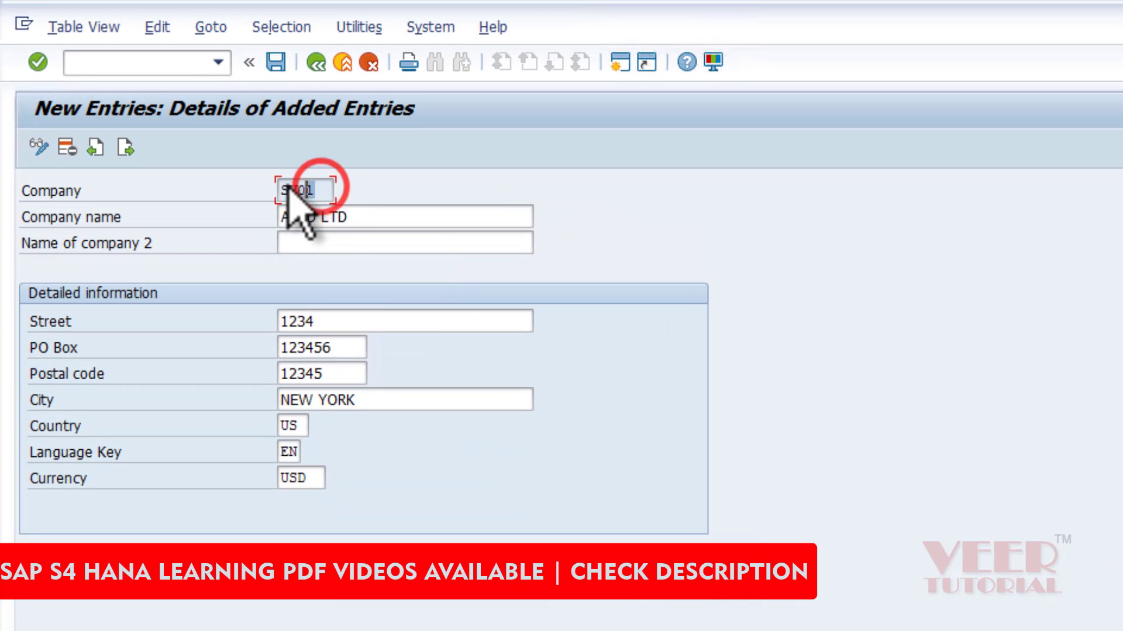
pyautogui.click(613, 168)
# Check that SV01 ABCD LTD heads the Internal trading partners overview, then leave to the customizing guide.
pyautogui.click(316, 62)
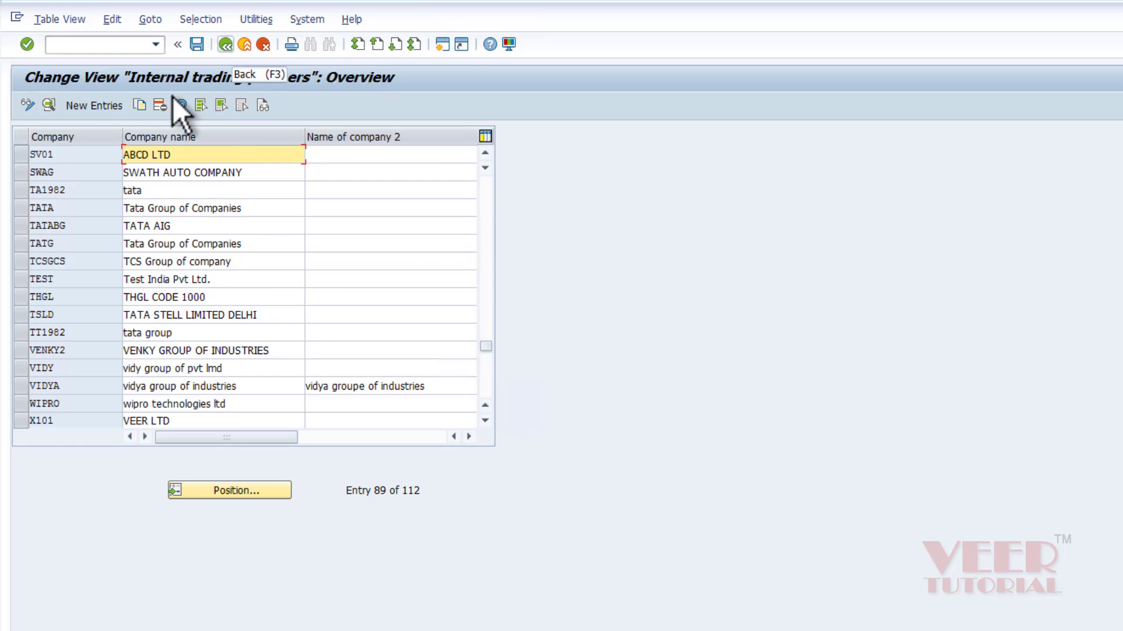
pyautogui.click(57, 153)
pyautogui.click(226, 44)
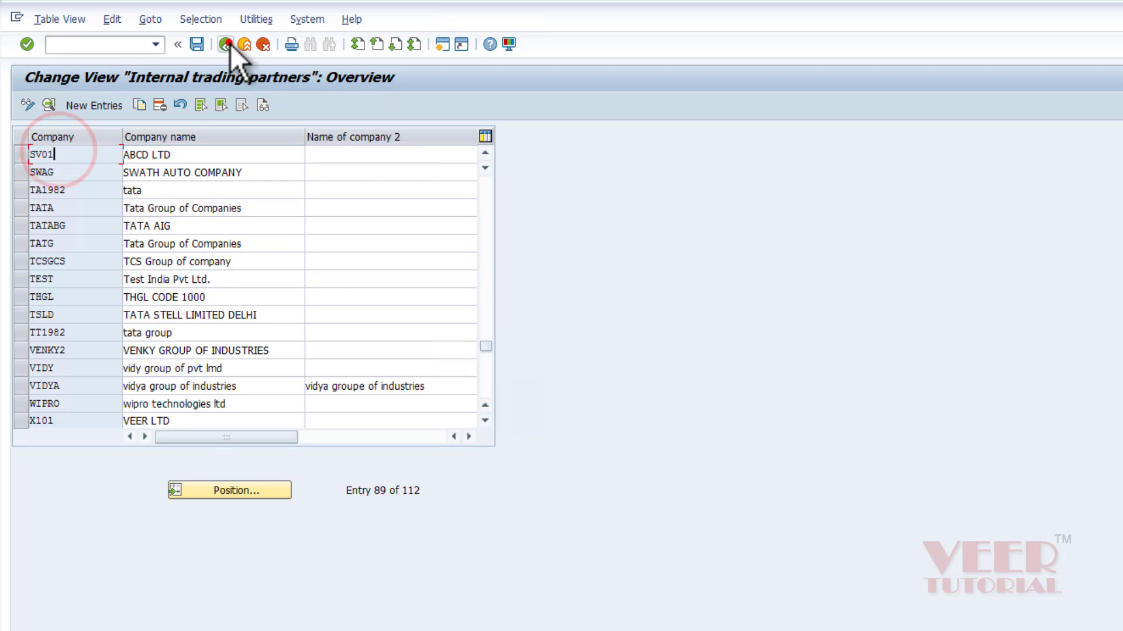